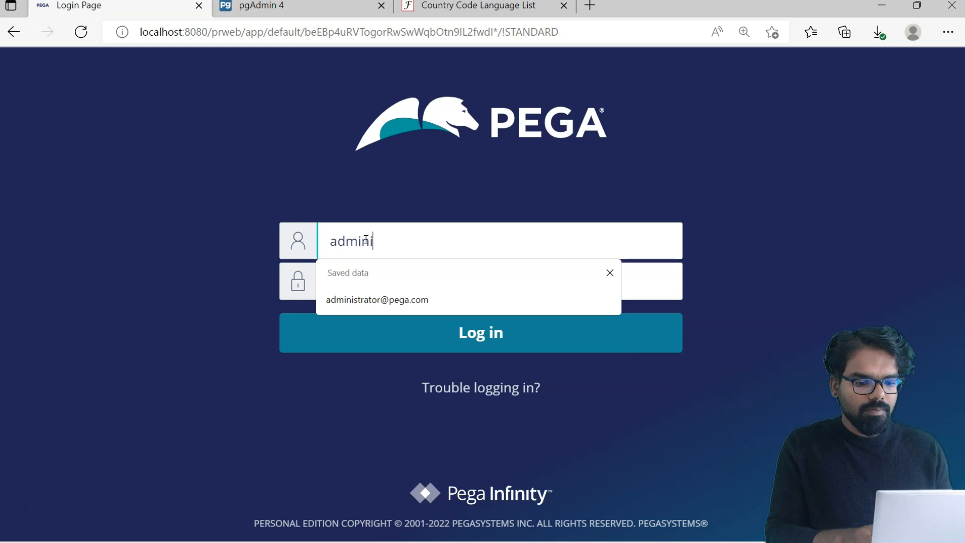
- Sign in to Dev Studio with the saved administrator username and its password
left_click(379, 291)
left_click(366, 277)
type("install")
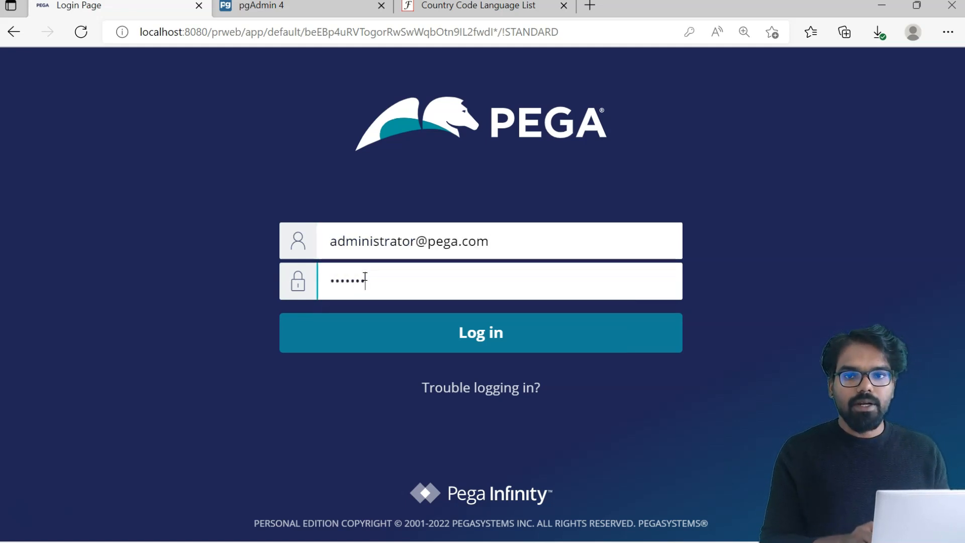
key("Return")
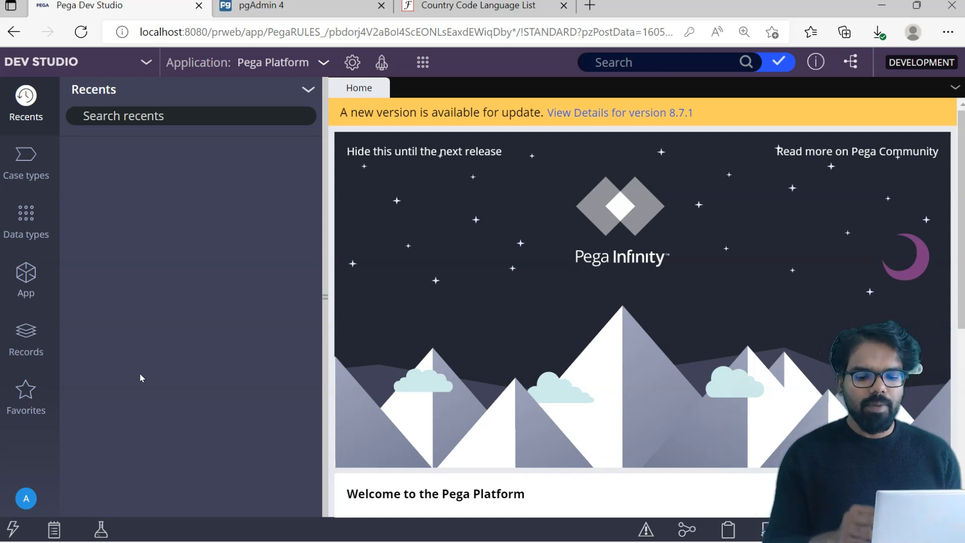
- Expand Organization in the Records tree and start a new Operator ID record from the Create menu
left_click(38, 350)
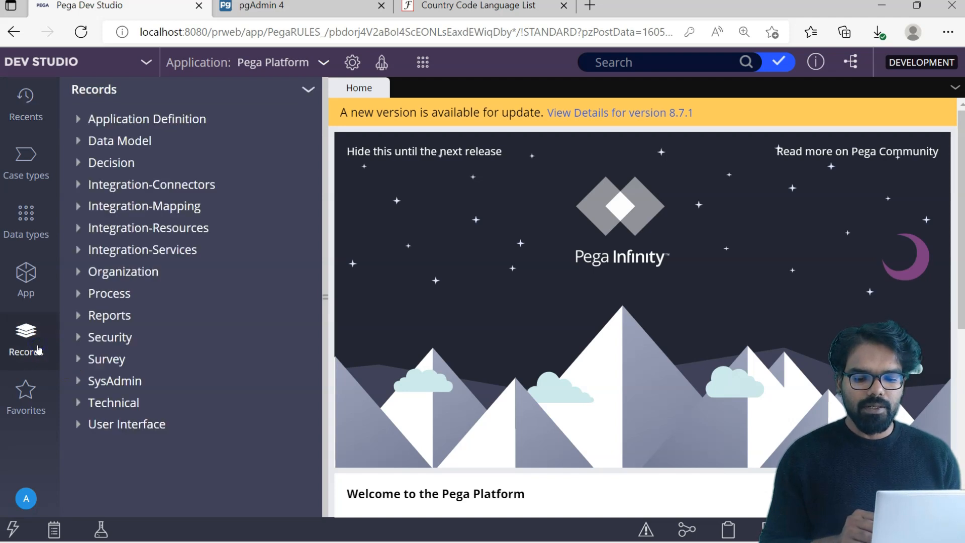
left_click(79, 272)
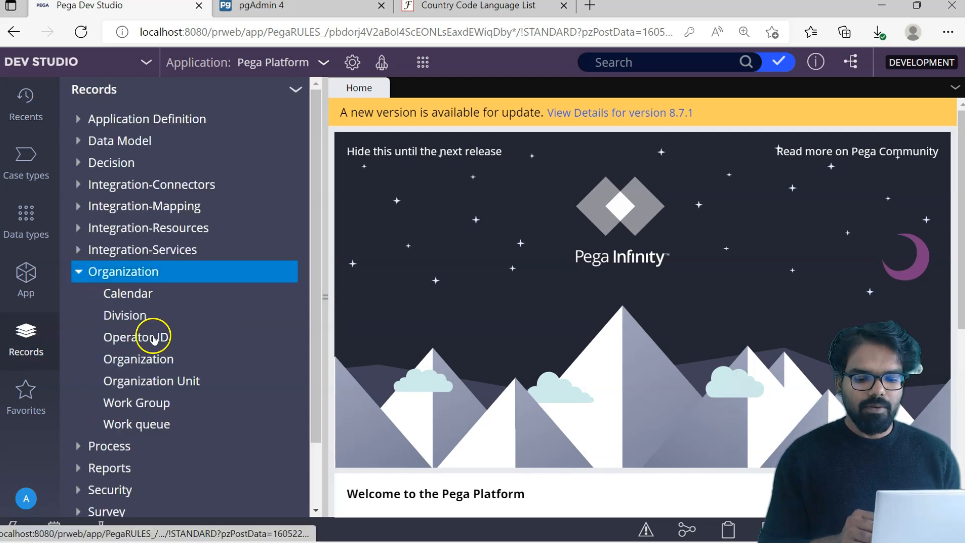
right_click(154, 340)
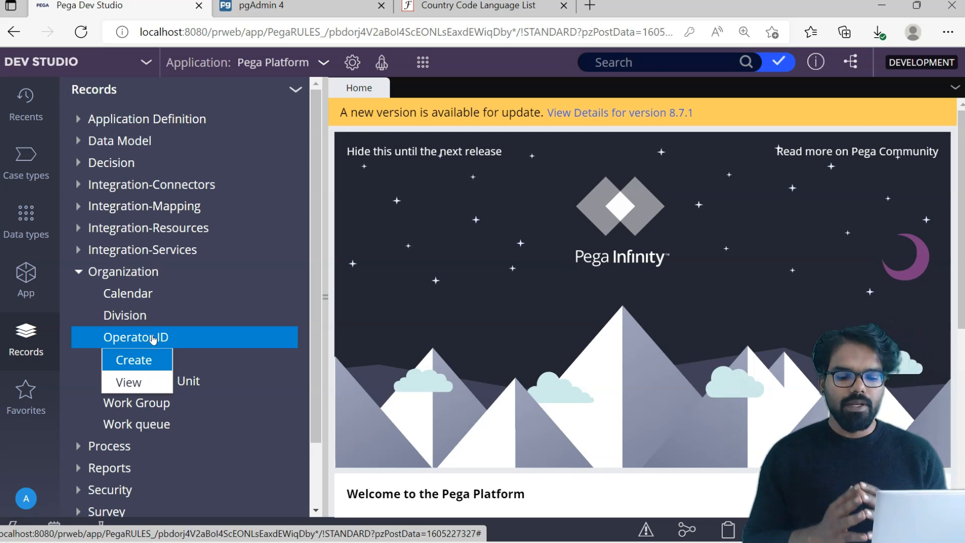
left_click(459, 221)
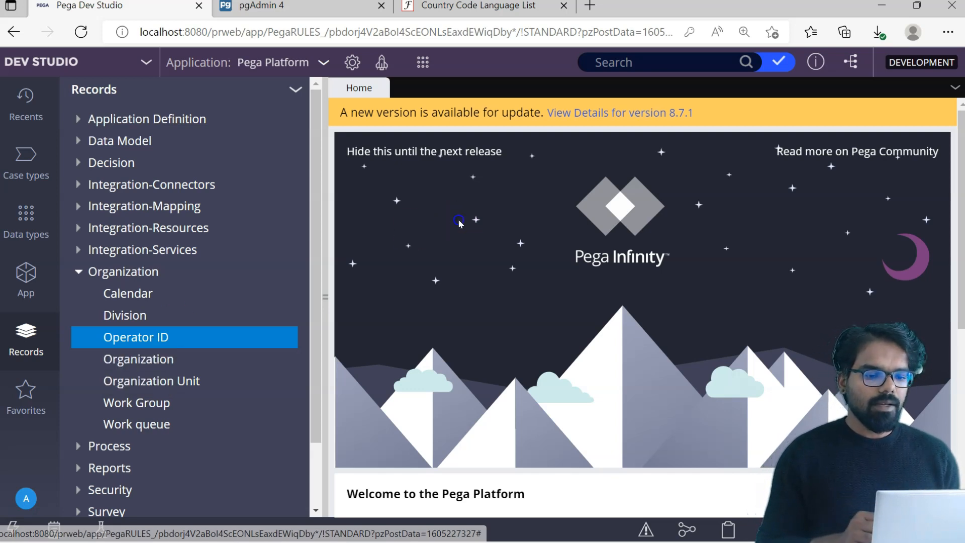
left_click(424, 63)
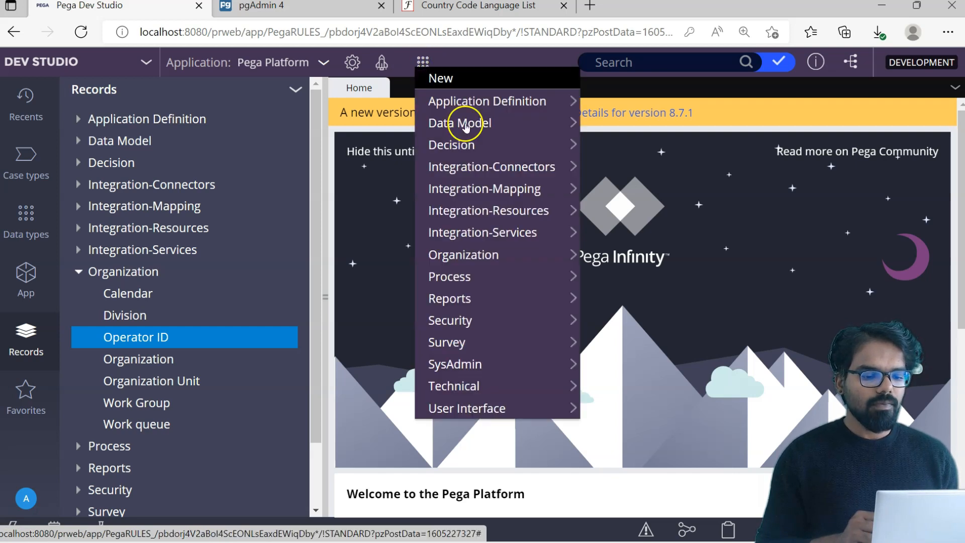
mouse_move(443, 257)
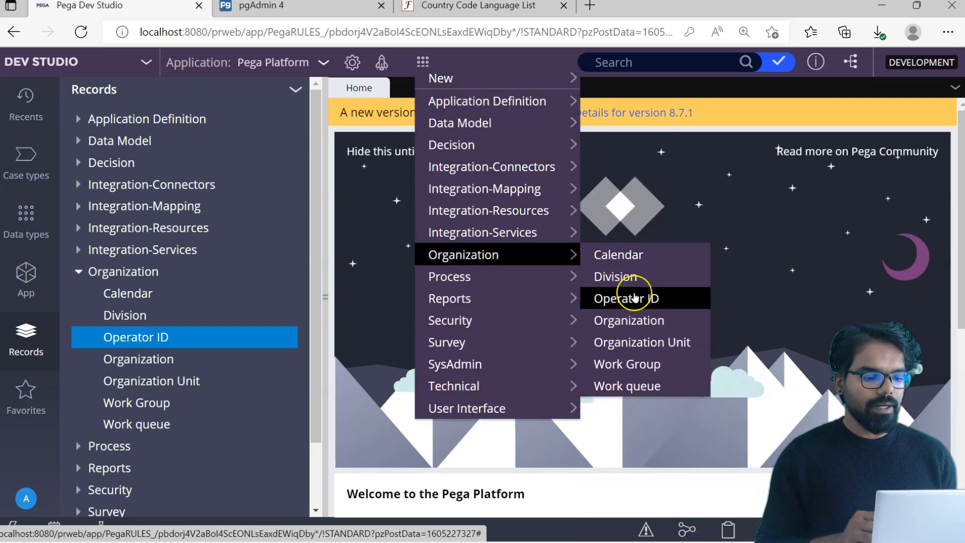
left_click(635, 296)
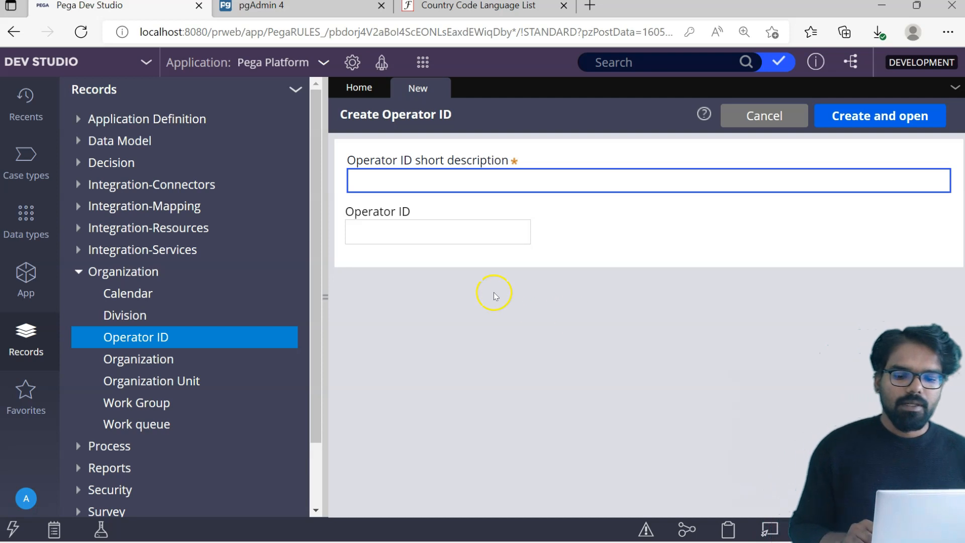
- Show existing Operator ID instances as a widened table, then start another new Operator ID
left_click(156, 335)
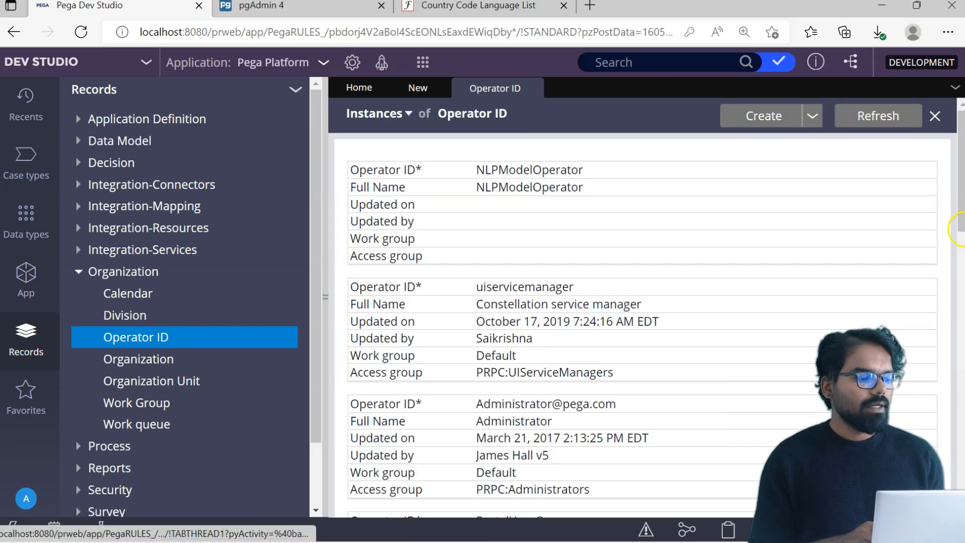
left_click_drag(327, 294, 199, 301)
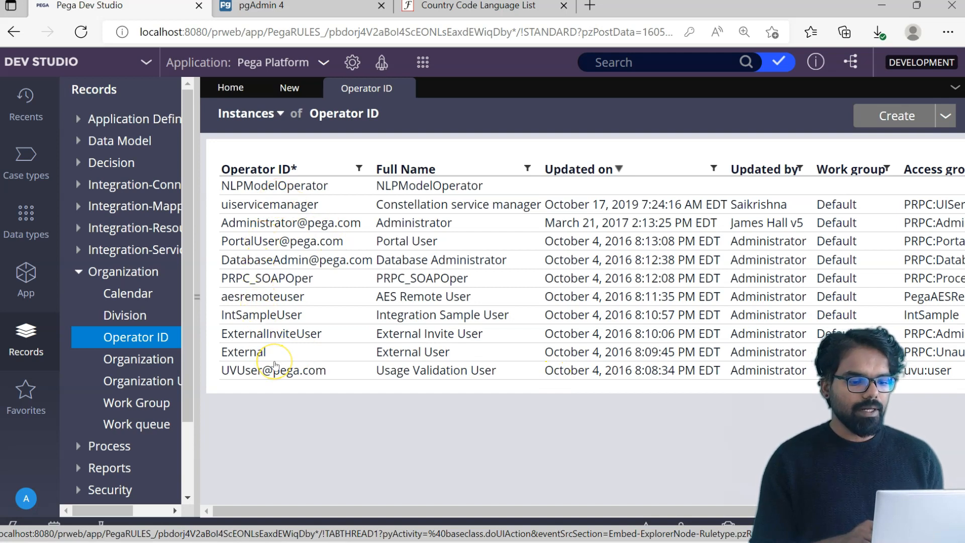
left_click(884, 120)
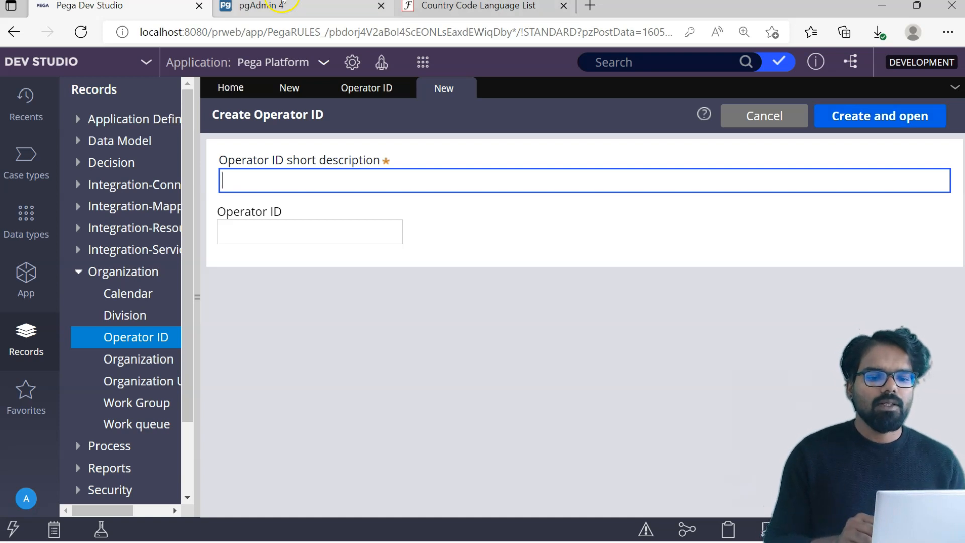
- Review the 11 operator identifiers in pgAdmin's pr_operators results, then return to the Operator ID list
left_click(281, 5)
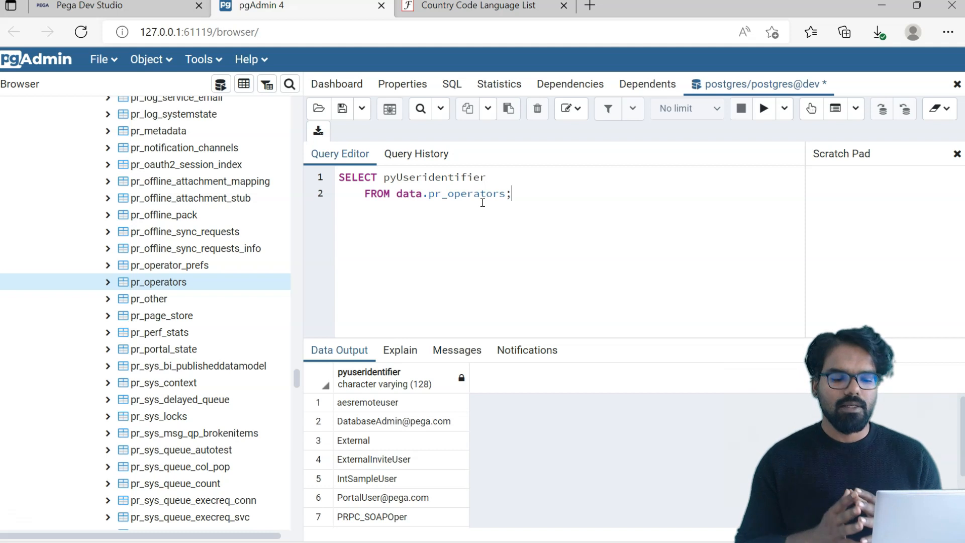
left_click(397, 425)
key("Down")
key("Down")
key("Down")
key("Down")
key("Down")
key("Down")
key("Down")
key("Down")
key("Down")
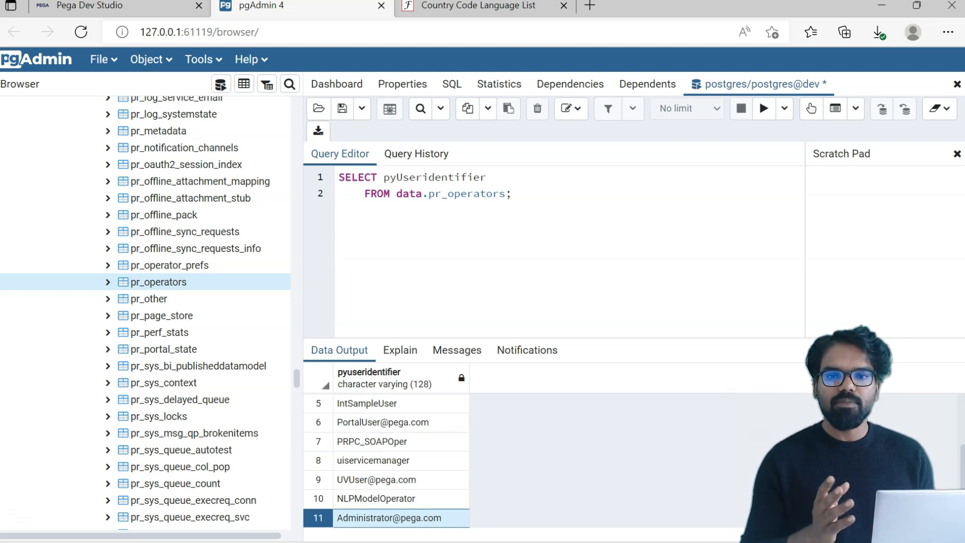
left_click(100, 6)
left_click(351, 95)
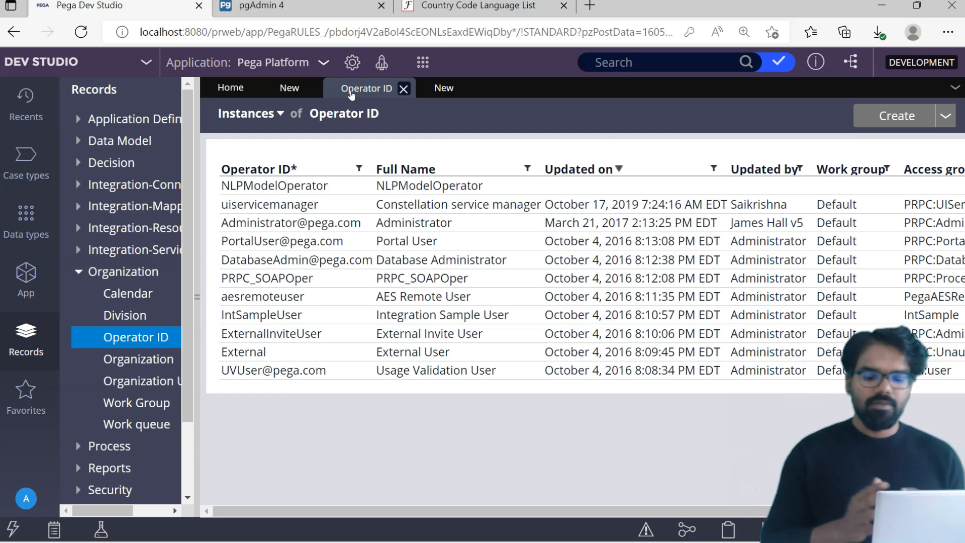
- Enter Prem as both the Operator ID and its short description, then create and open it
left_click(264, 188)
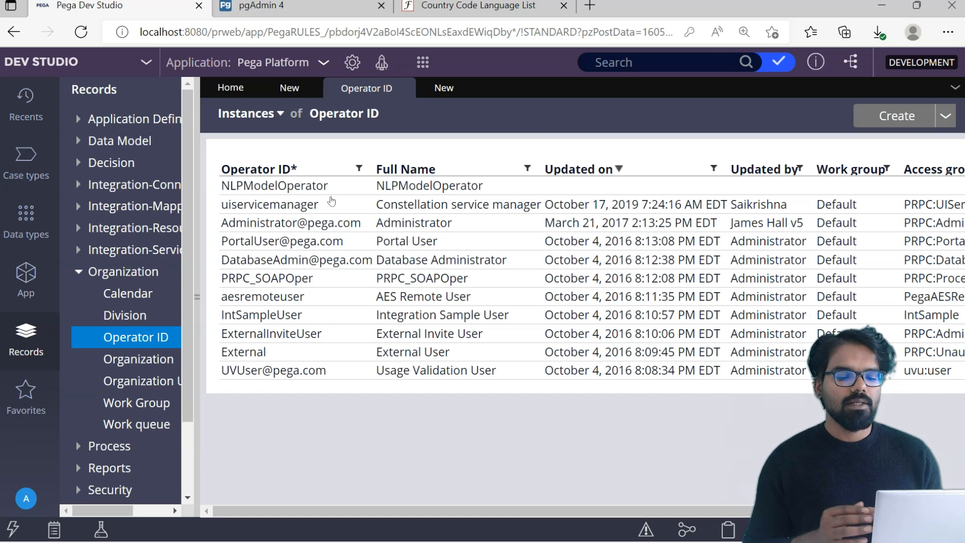
left_click(473, 233)
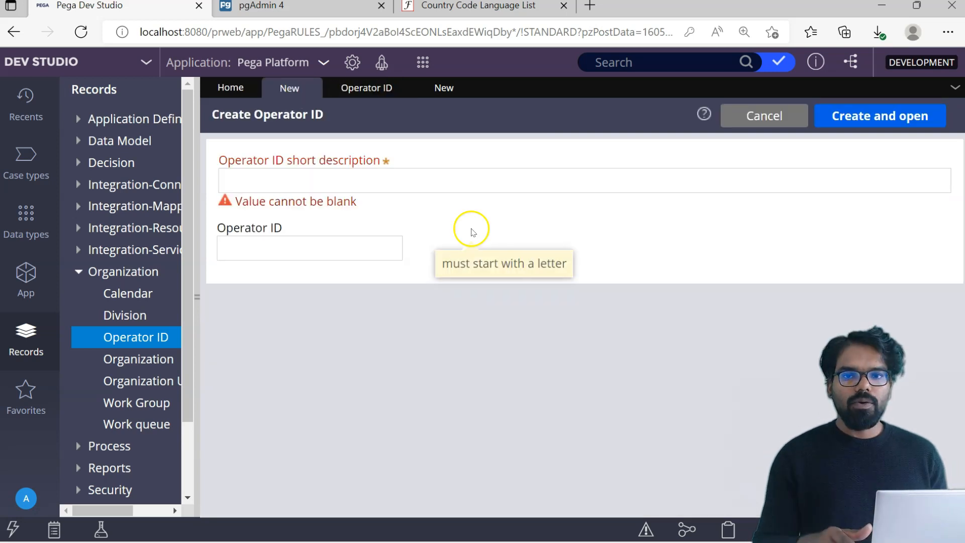
left_click(385, 190)
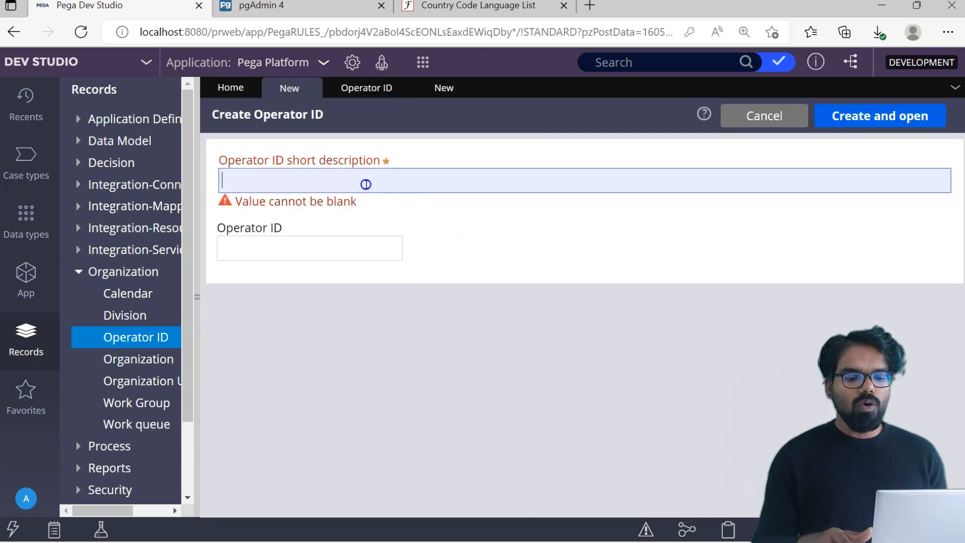
type("Prem")
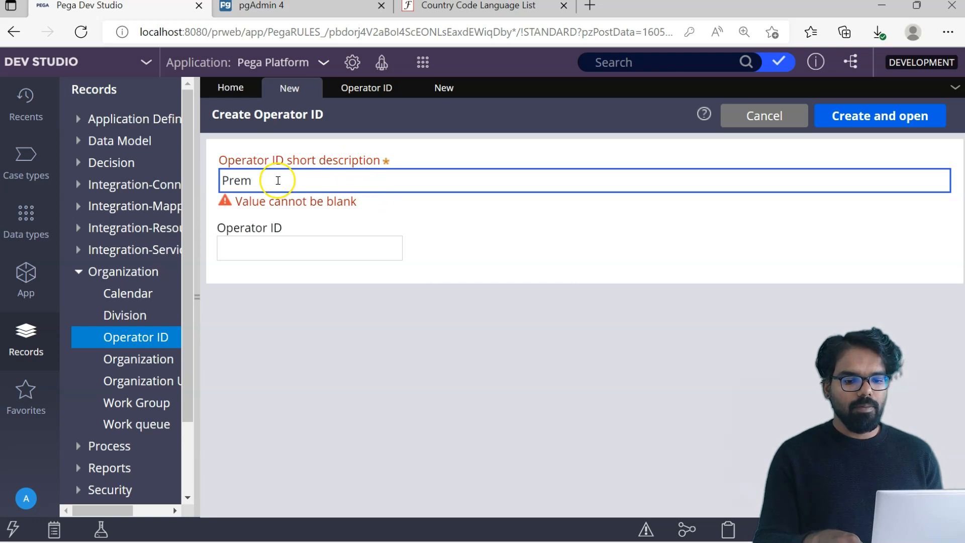
left_click(251, 245)
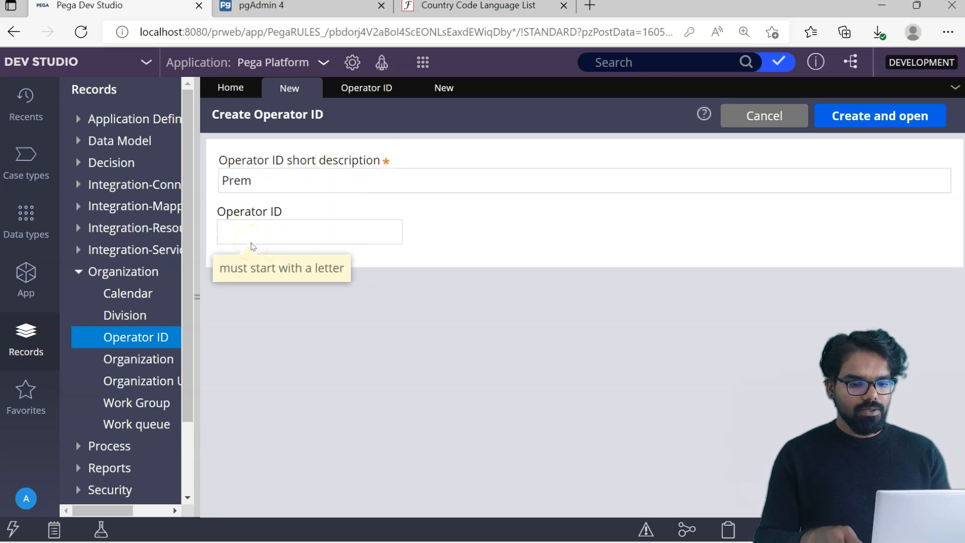
type("Prem")
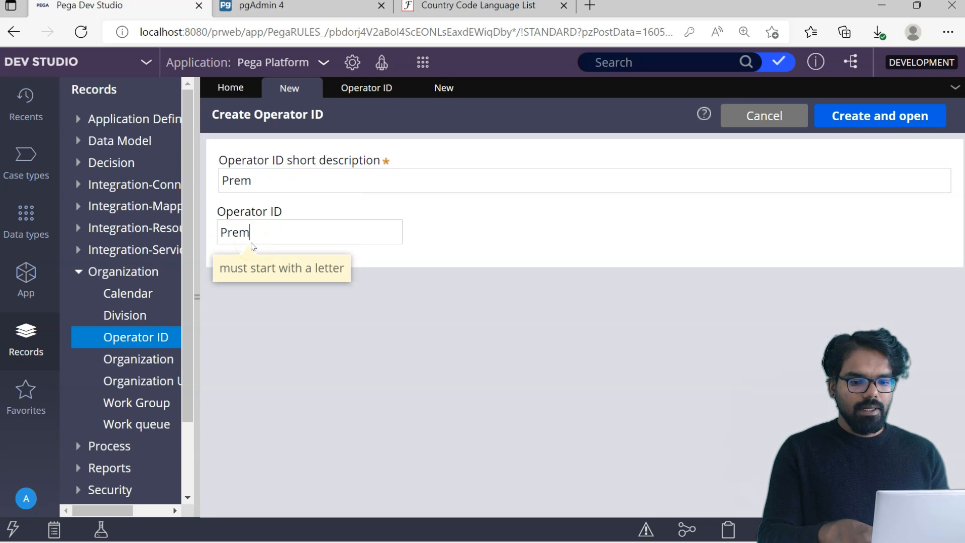
left_click(542, 224)
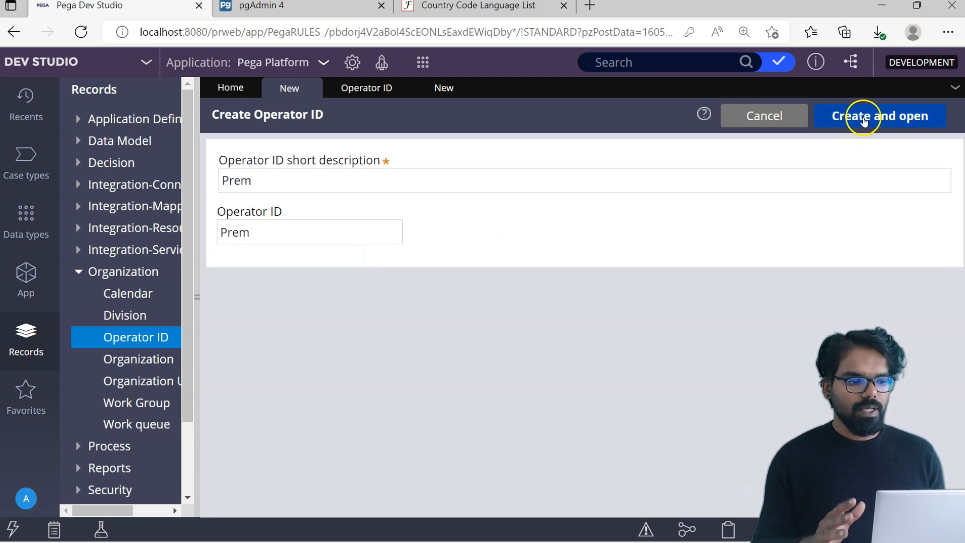
left_click(863, 117)
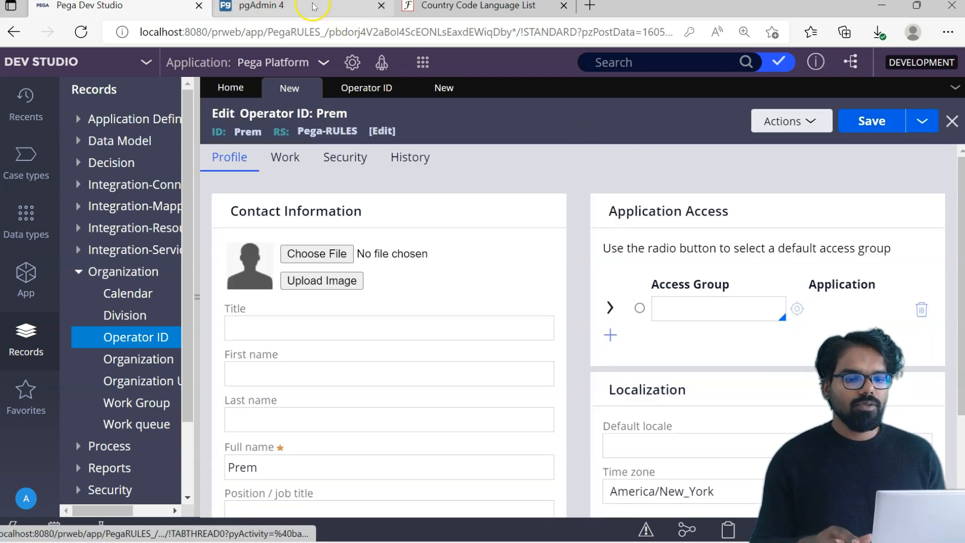
- Rerun the pr_operators query in pgAdmin, then go back to the Prem operator record
left_click(348, 15)
left_click(763, 108)
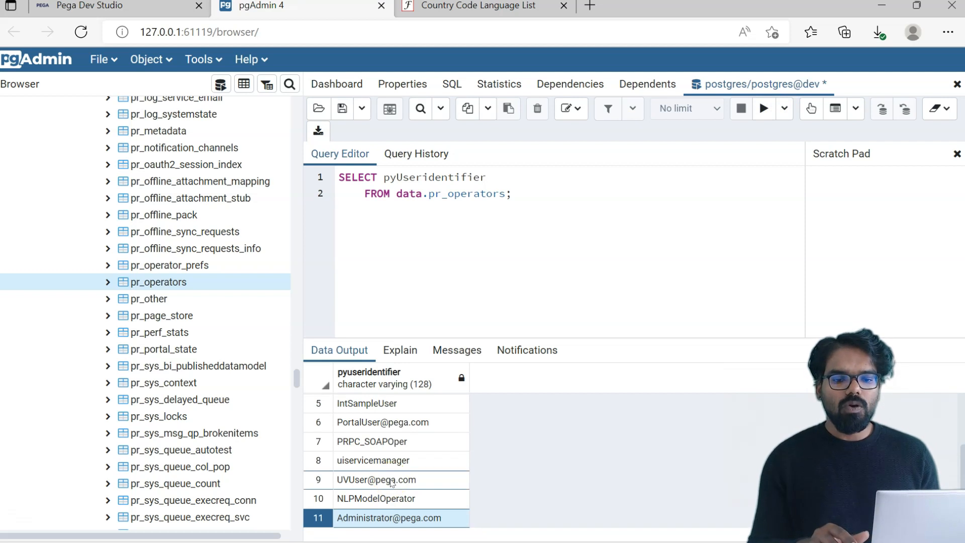
left_click(138, 4)
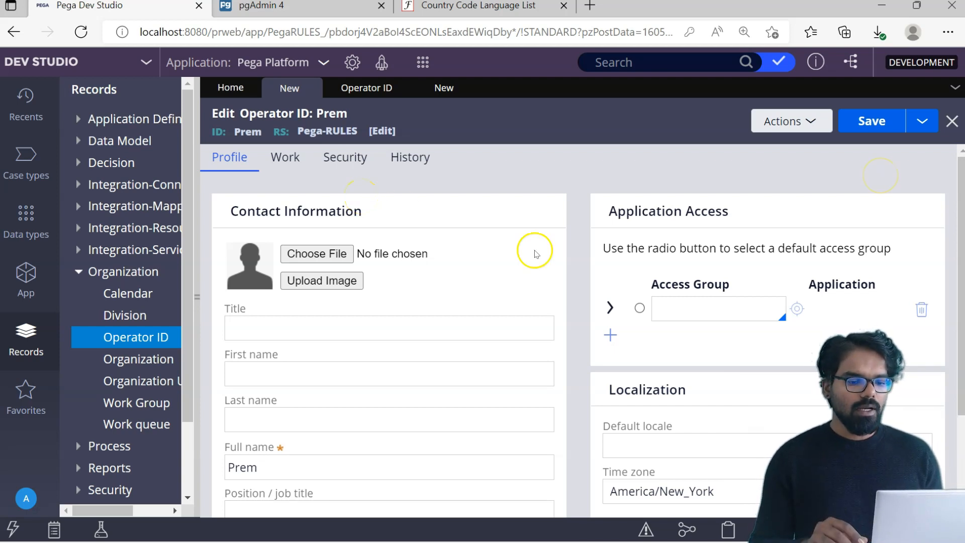
mouse_move(962, 174)
left_mouse_down()
mouse_move(964, 219)
mouse_move(962, 176)
left_mouse_up()
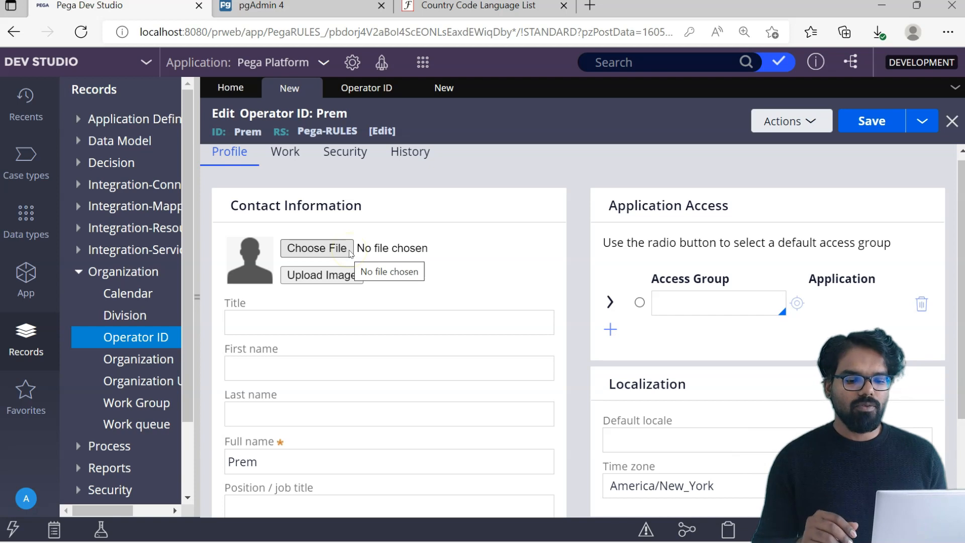
left_click_drag(963, 196, 964, 254)
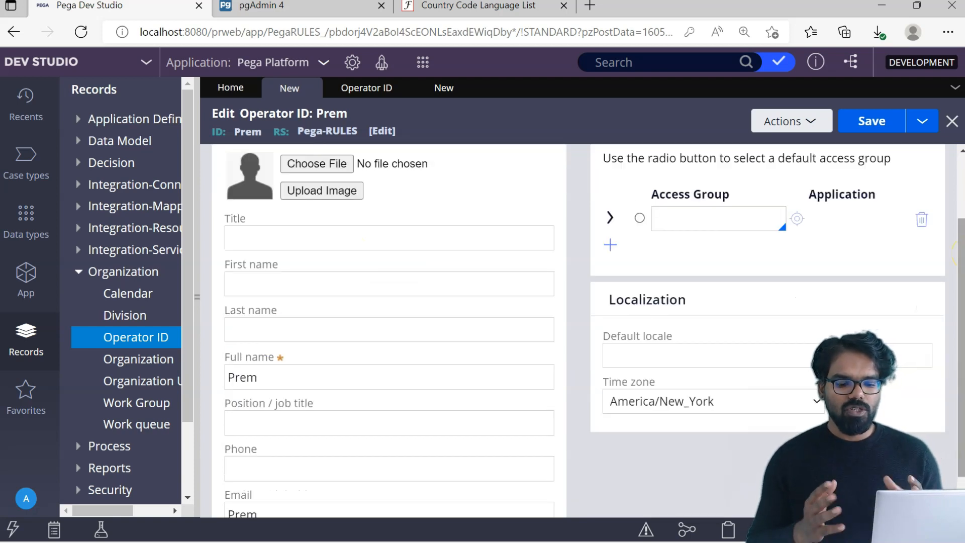
scroll(463, 390, "down", 1)
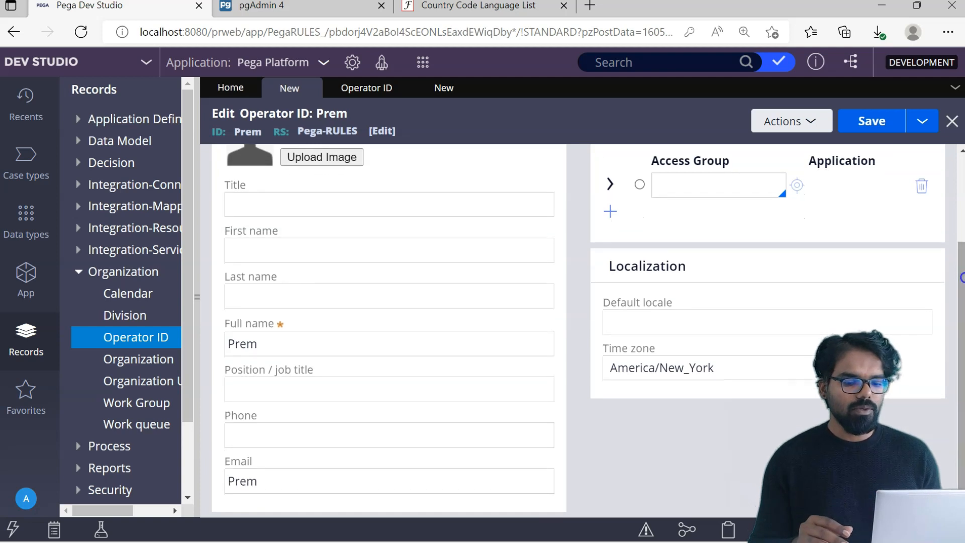
left_click(310, 433)
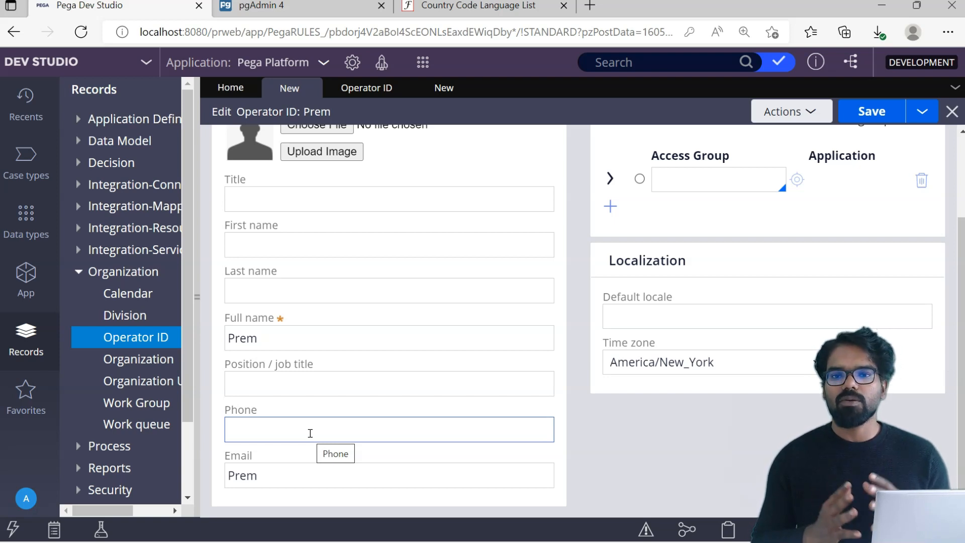
left_click(331, 399)
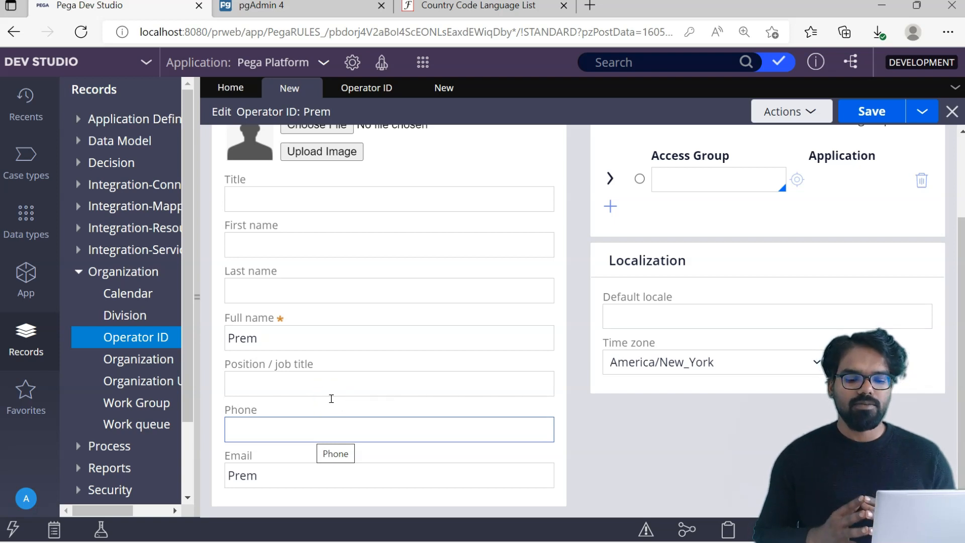
left_click(255, 365)
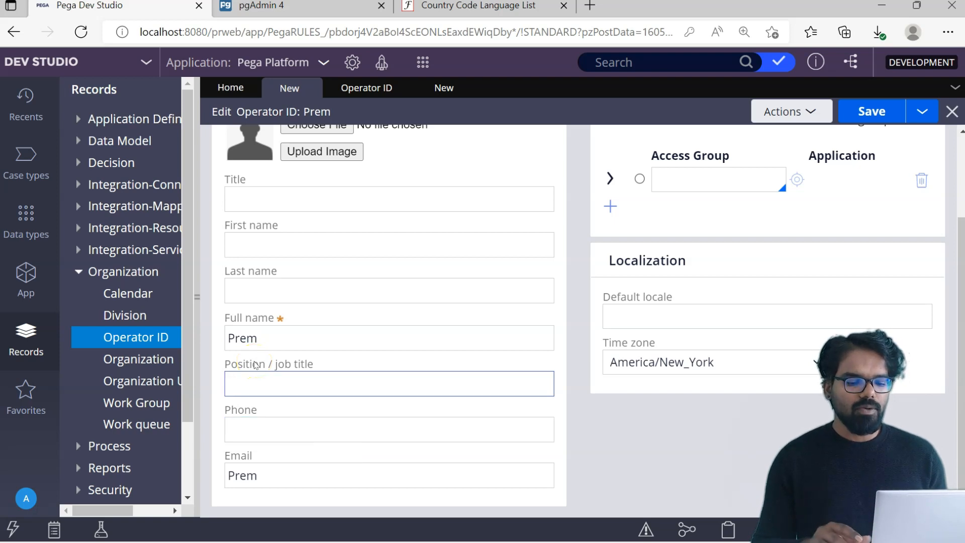
scroll(760, 319, "up", 5)
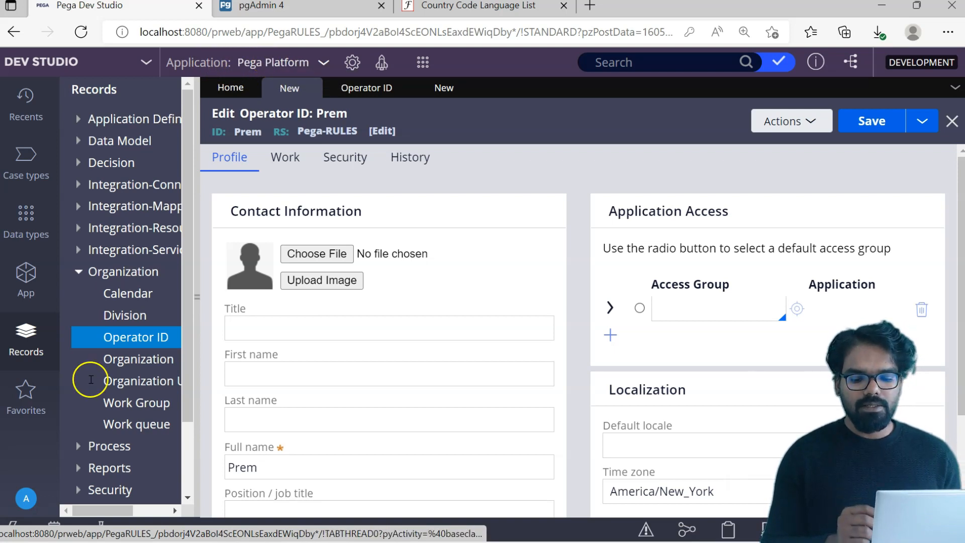
- Open the administrator's own operator record from the user avatar menu
left_click(27, 495)
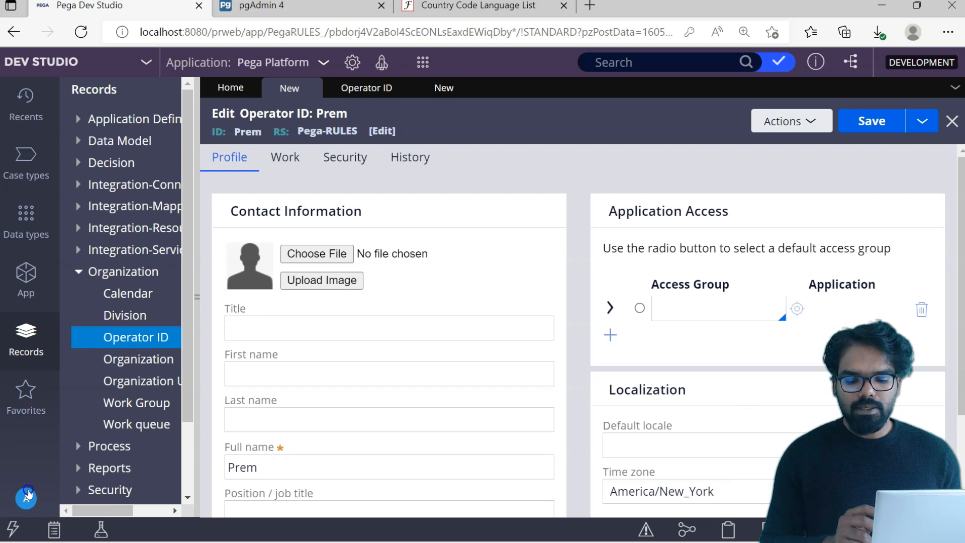
left_click(51, 418)
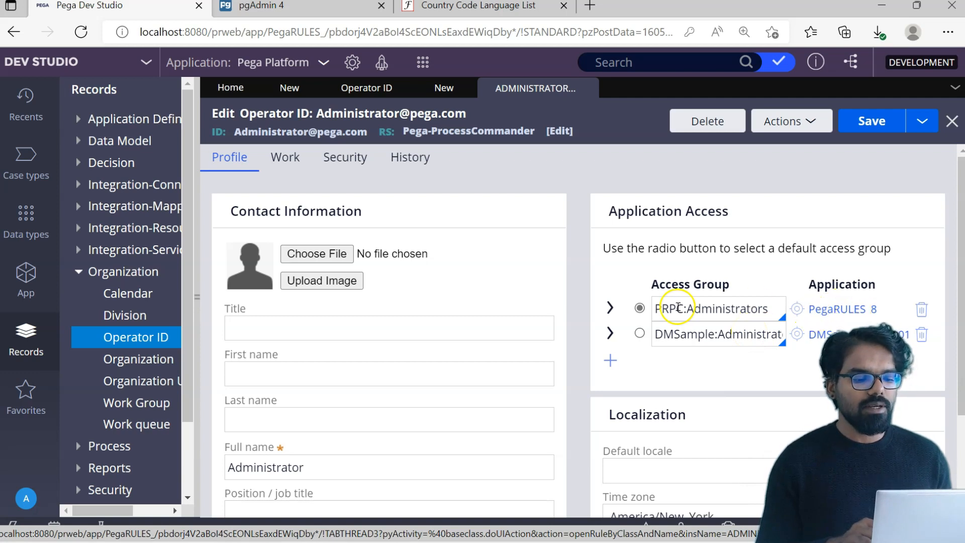
- View the Pega Platform application definition, then open PRPC:Administrators from the administrator record
left_click(303, 65)
left_click(288, 101)
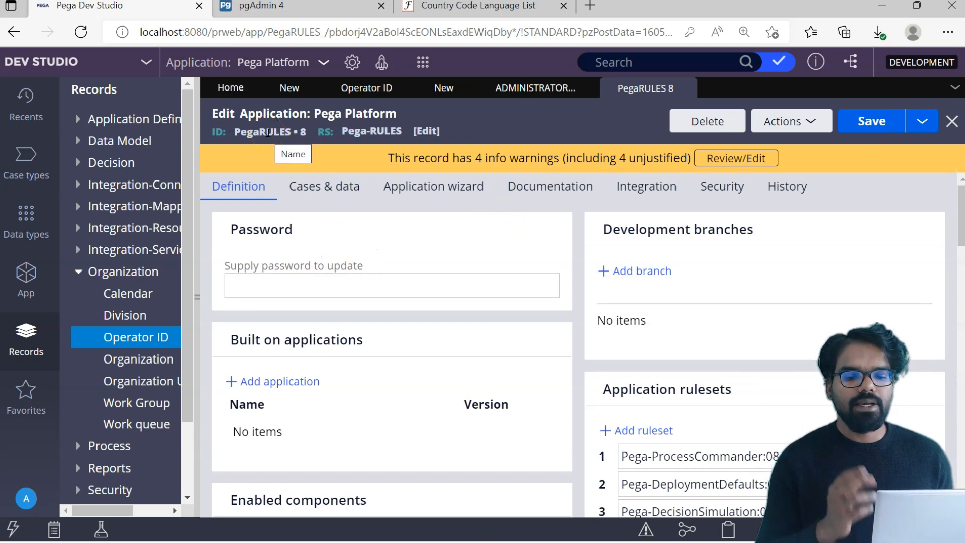
left_click(299, 60)
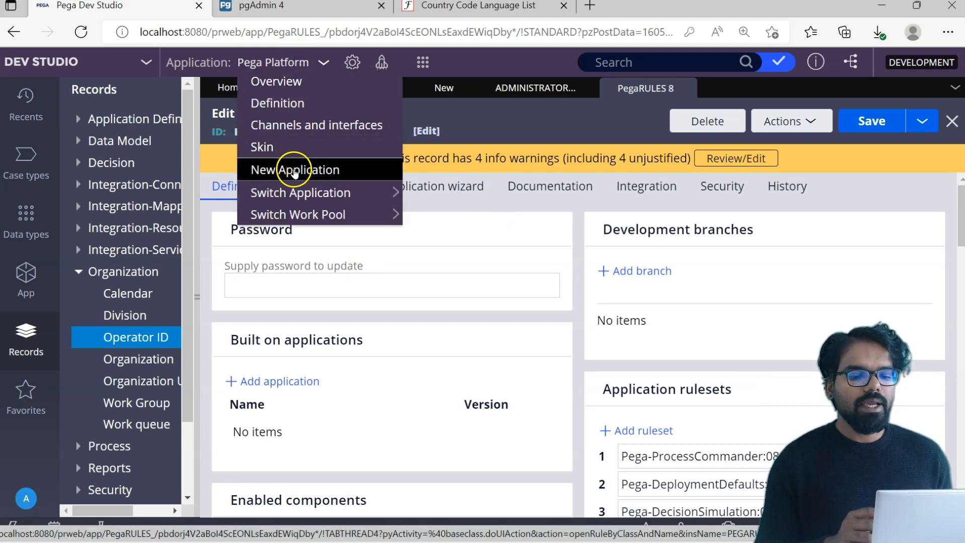
mouse_move(292, 192)
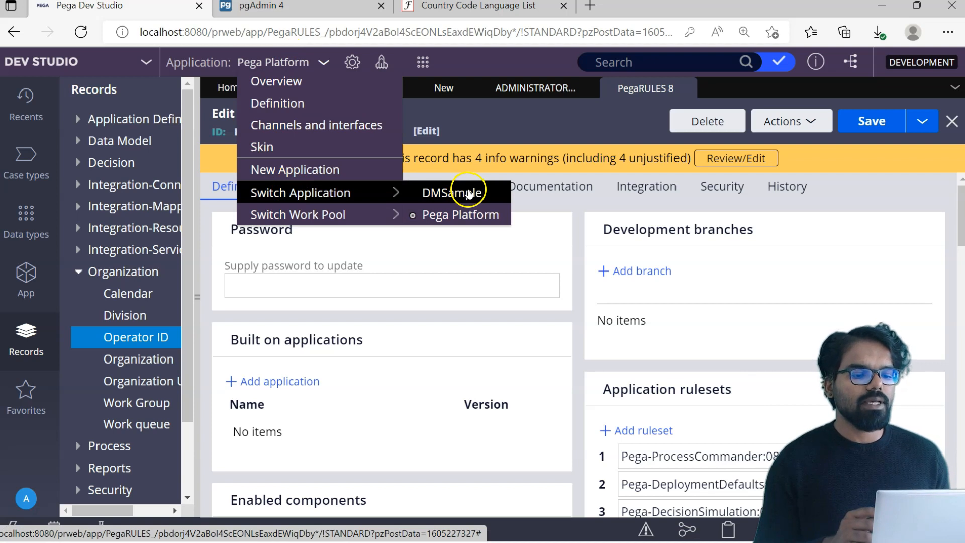
left_click(468, 193)
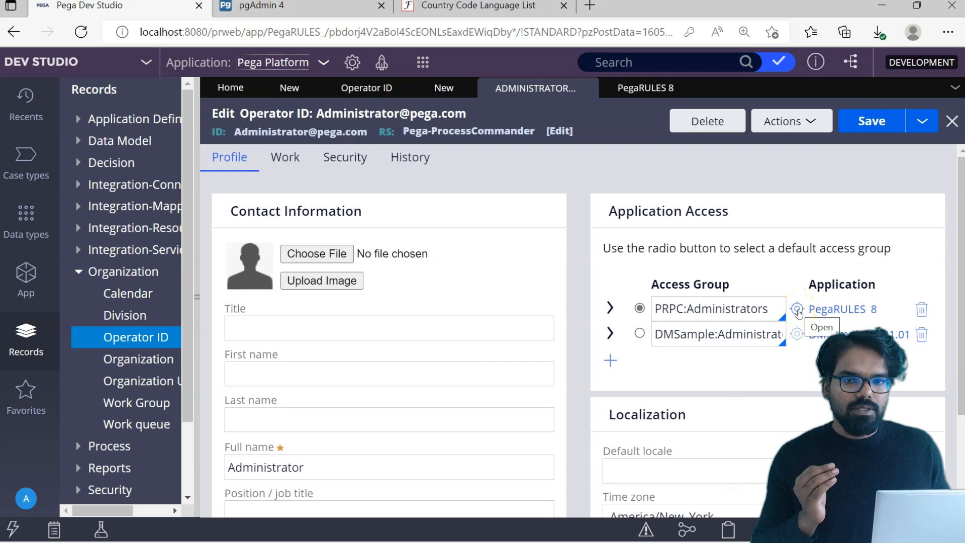
left_click(796, 313)
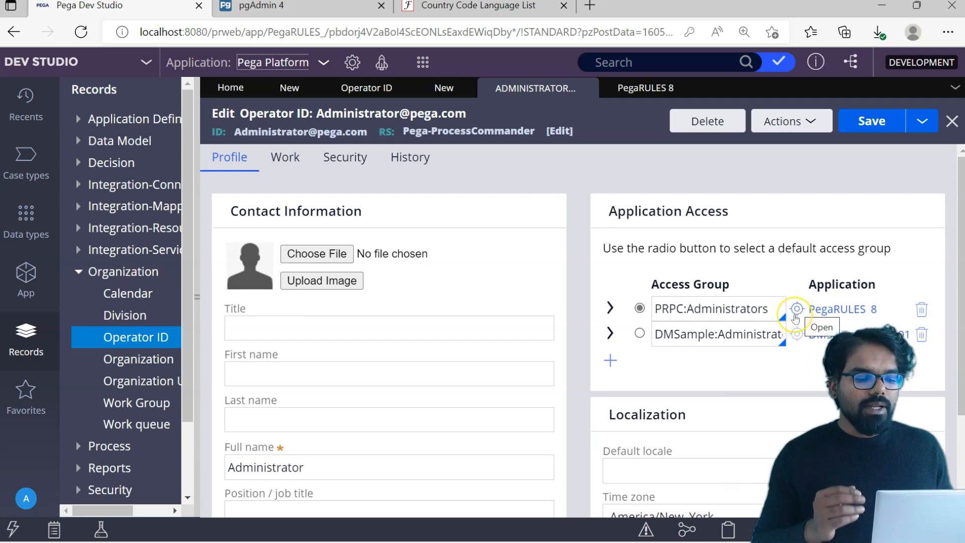
left_click(804, 310)
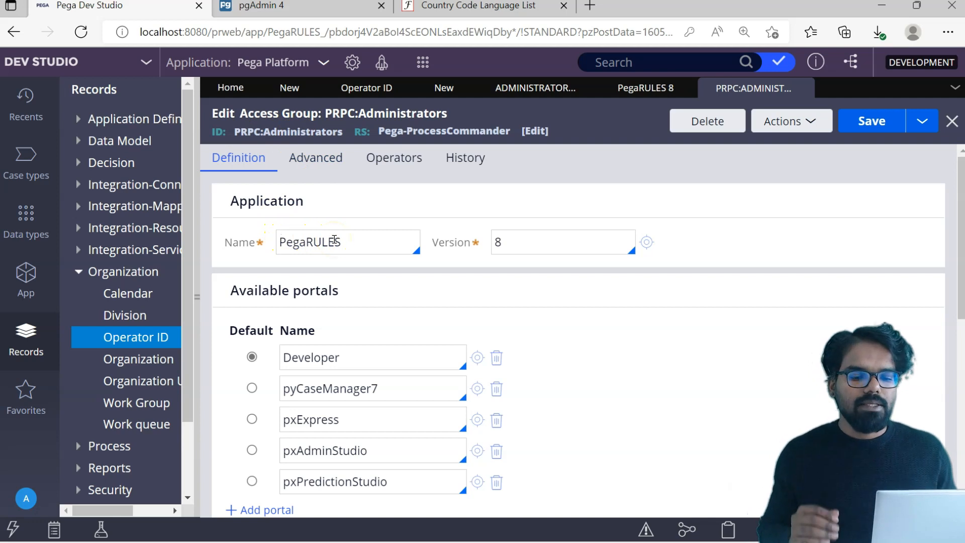
- Close the PRPC:Administrators access group tab to get back to the administrator record
left_click(953, 121)
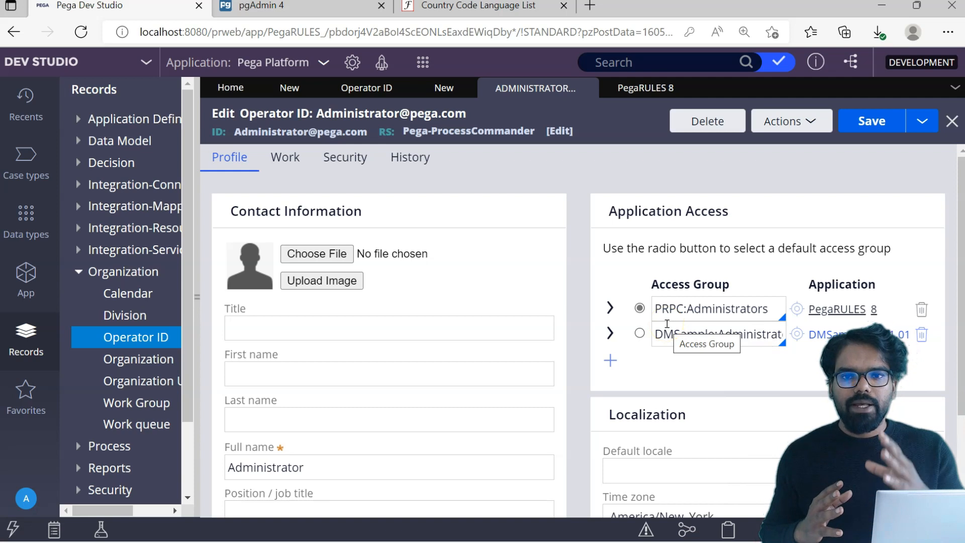
- Close the extra New tab and copy PRPC:Administrators for Prem's empty access group row
left_click(484, 193)
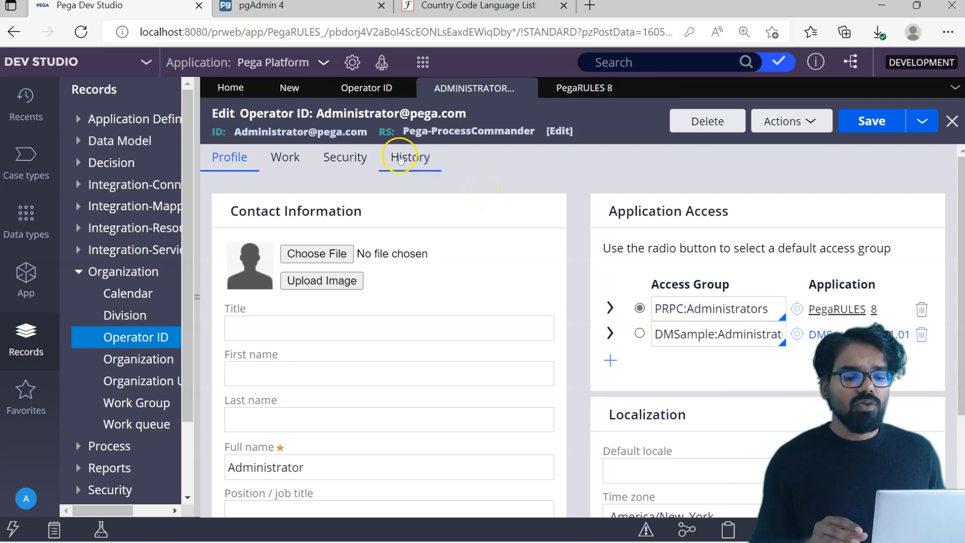
left_click(291, 90)
left_click(696, 309)
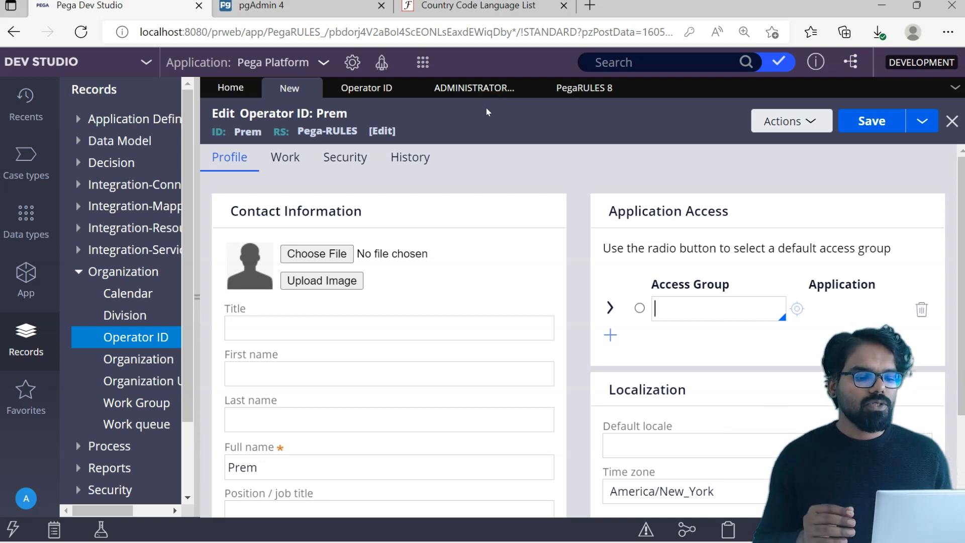
left_click(477, 88)
left_click(691, 295)
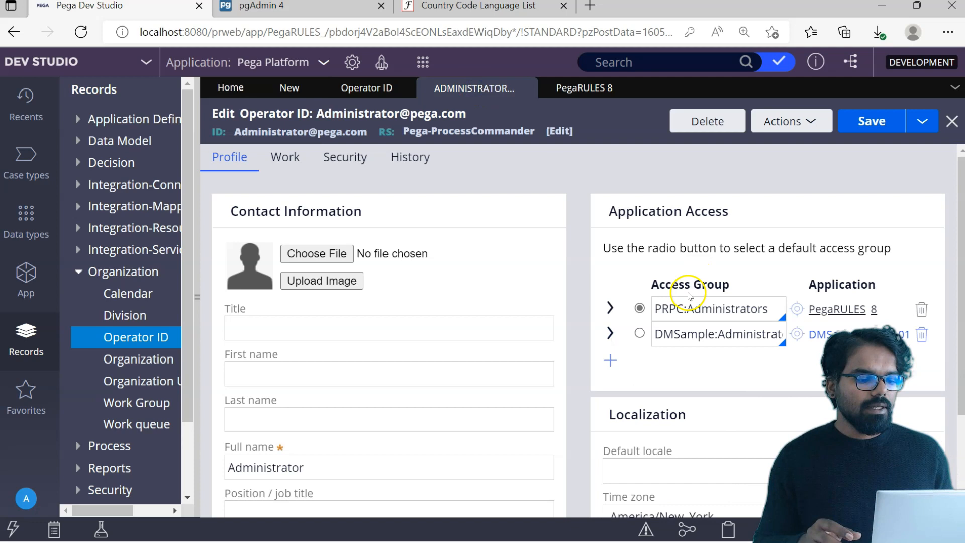
double_click(675, 304)
key("ctrl+c")
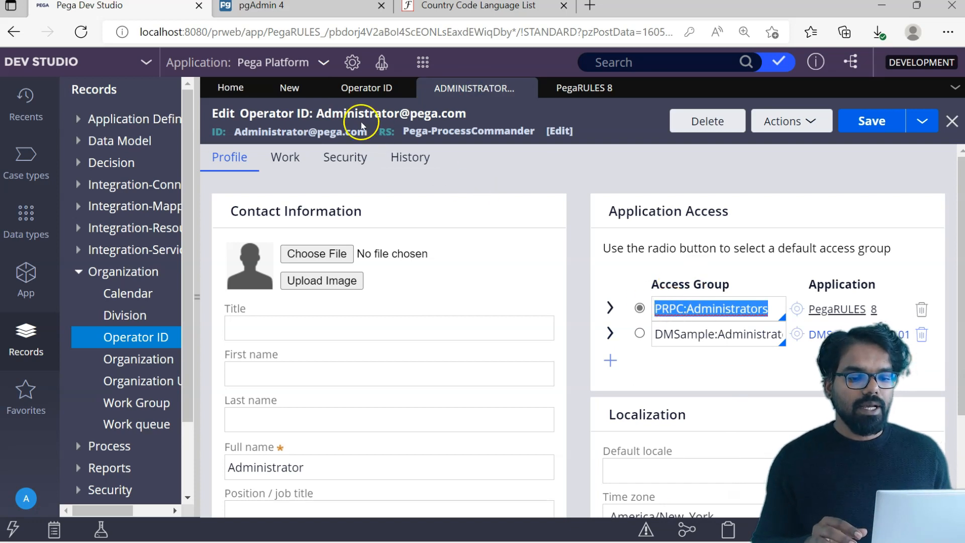
left_click(289, 88)
- Paste PRPC:Administrators into Prem's empty access group row and mark it as the default
left_click(688, 305)
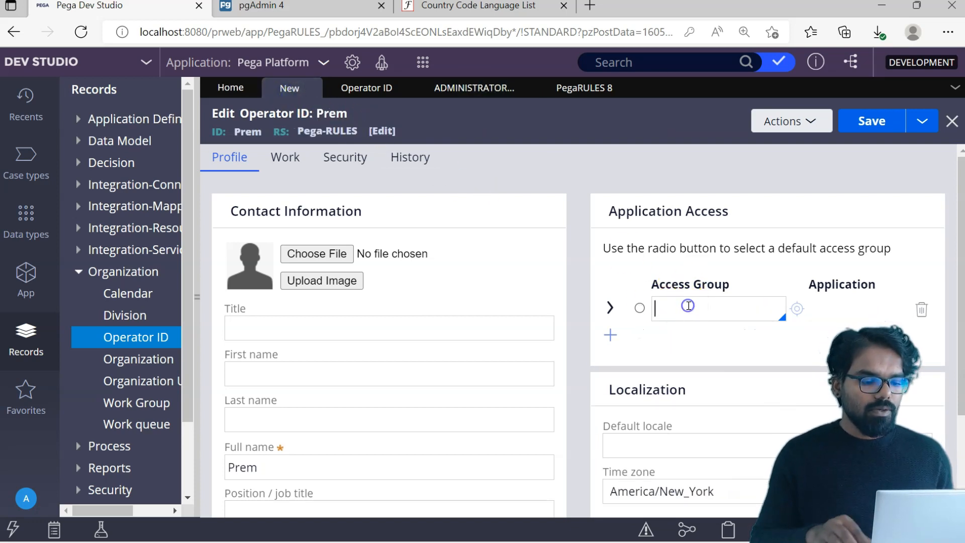
key("ctrl+v")
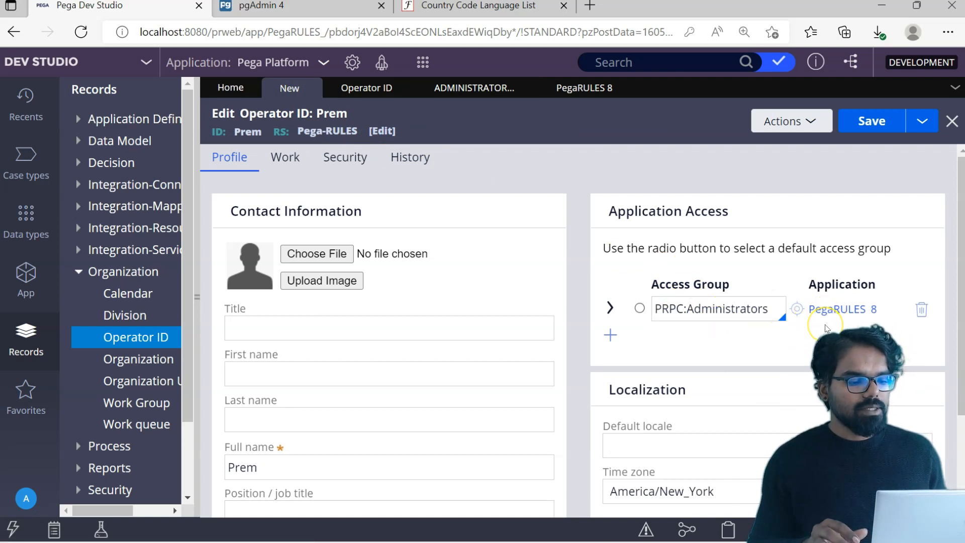
left_click(640, 309)
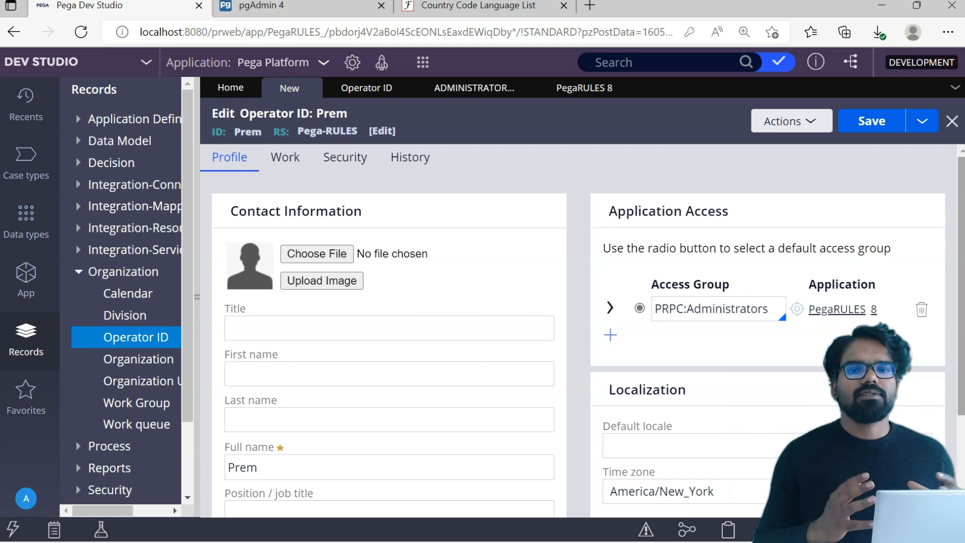
scroll(962, 284, "down", 3)
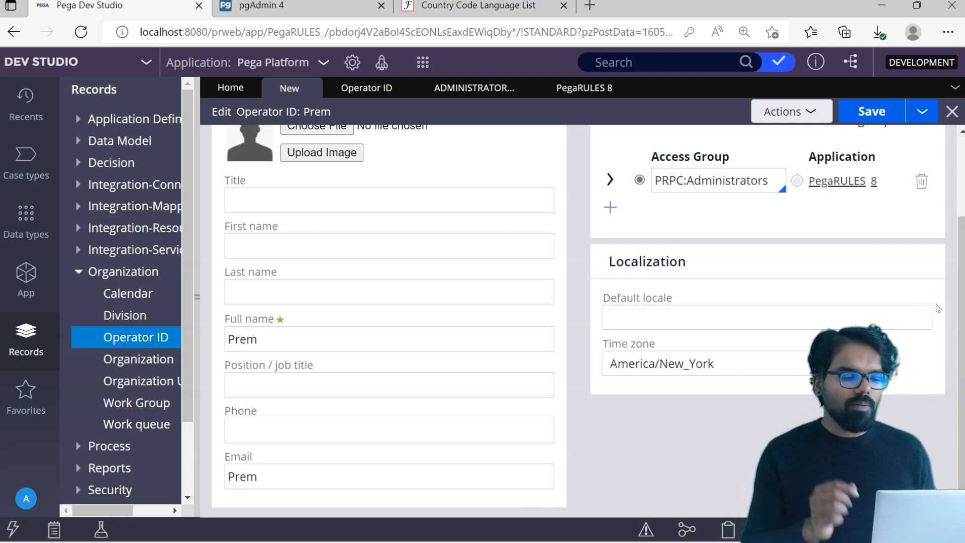
left_click(644, 314)
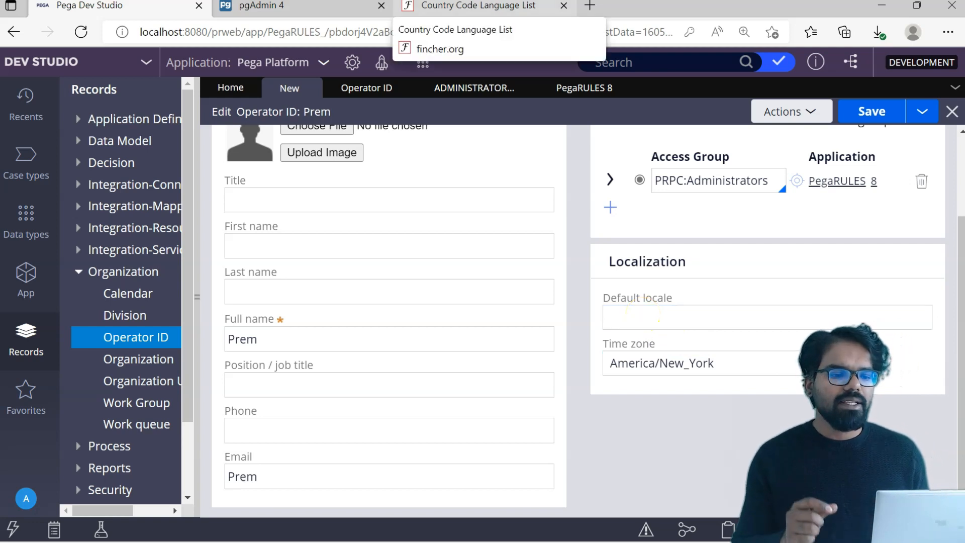
left_click(478, 5)
left_click_drag(961, 348, 961, 101)
key("ctrl+f")
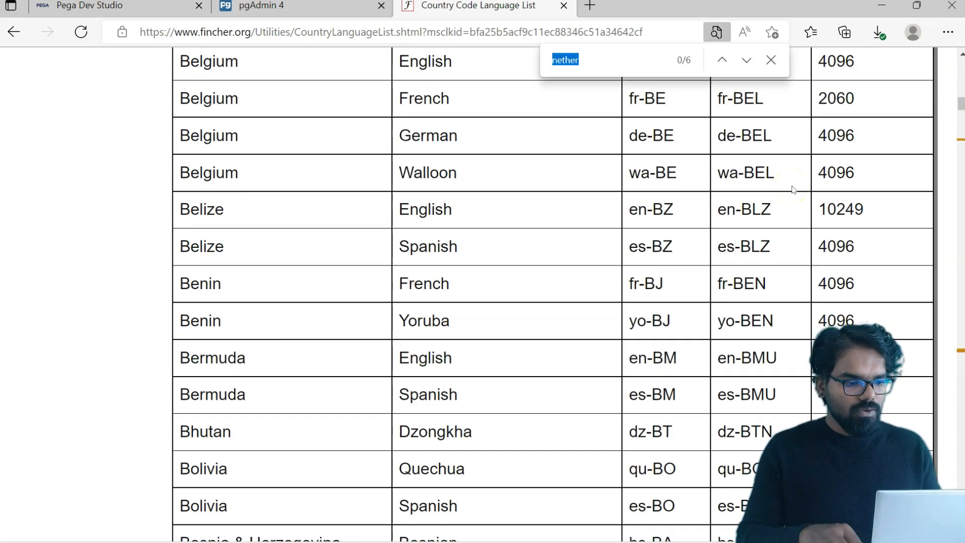
key("Return")
key("Return")
key("Return")
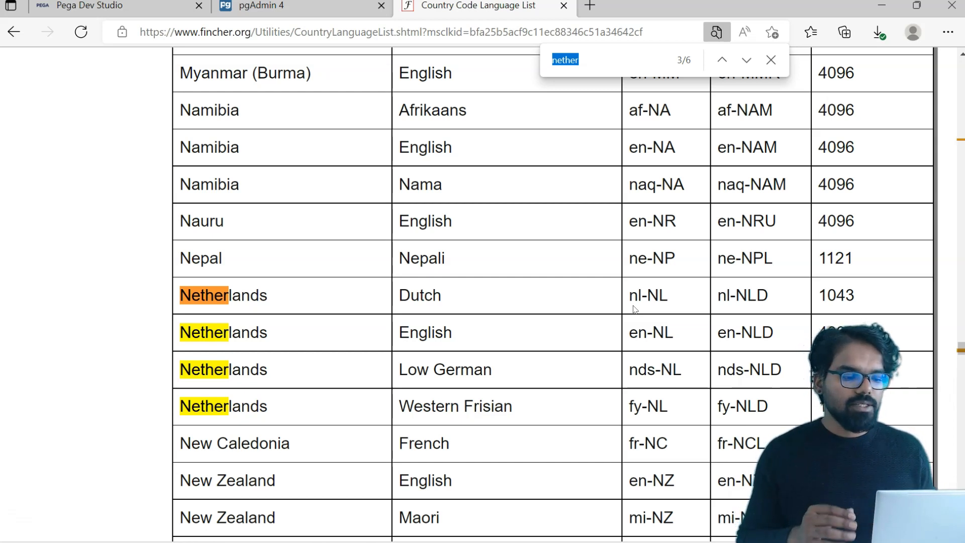
left_click(96, 6)
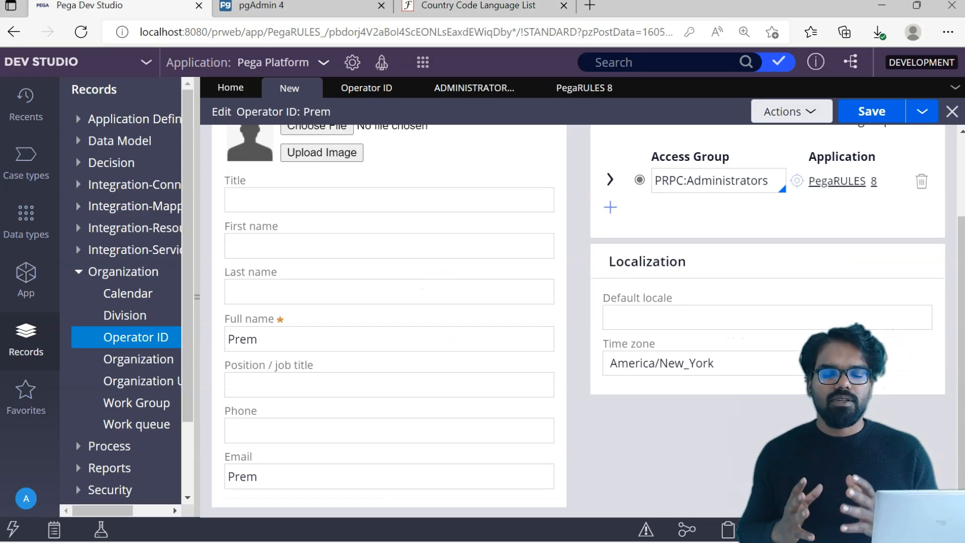
- Set the default locale to en_US
left_click(610, 316)
type("en_GB")
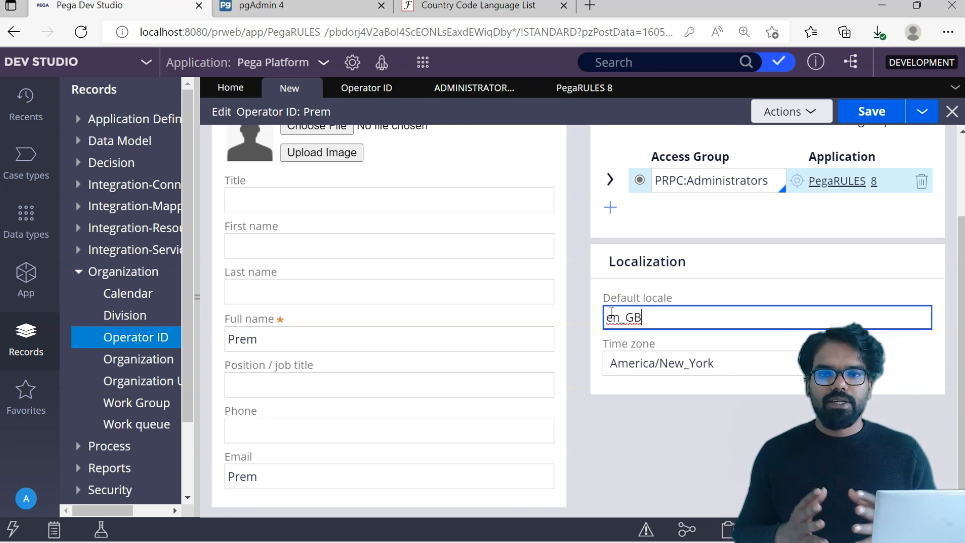
key("BackSpace")
key("BackSpace")
key("BackSpace")
type("_US")
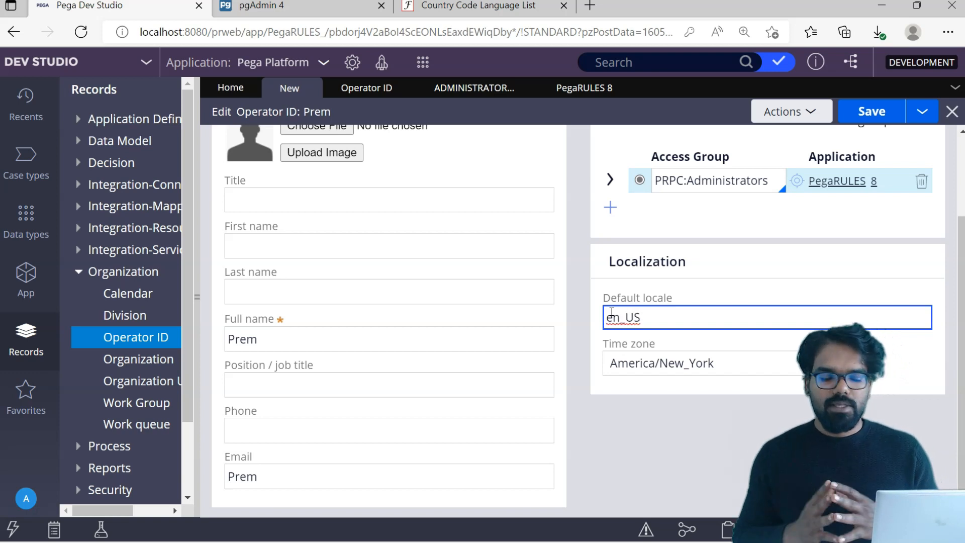
left_click(622, 392)
- Choose Europe/Amsterdam as the operator's time zone
left_click(655, 369)
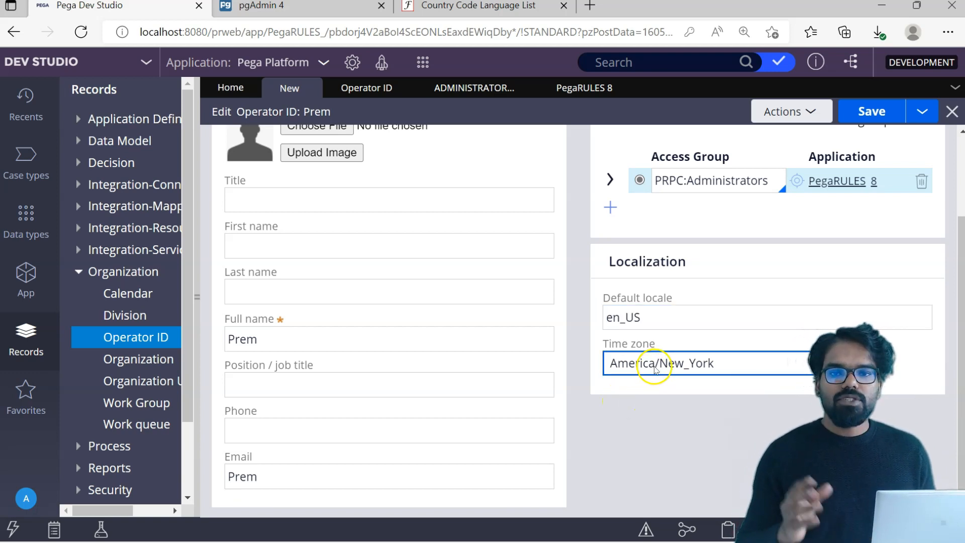
left_click(656, 369)
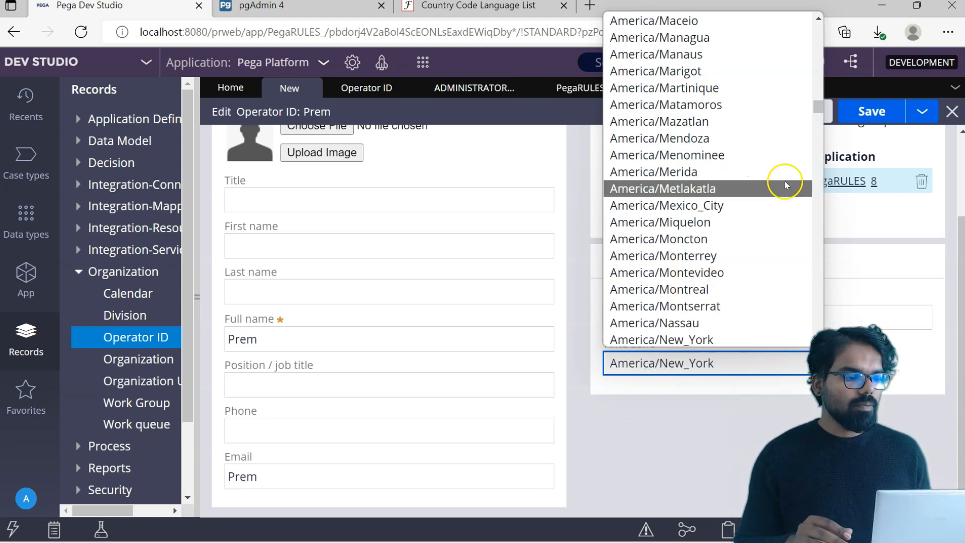
left_click_drag(818, 108, 820, 316)
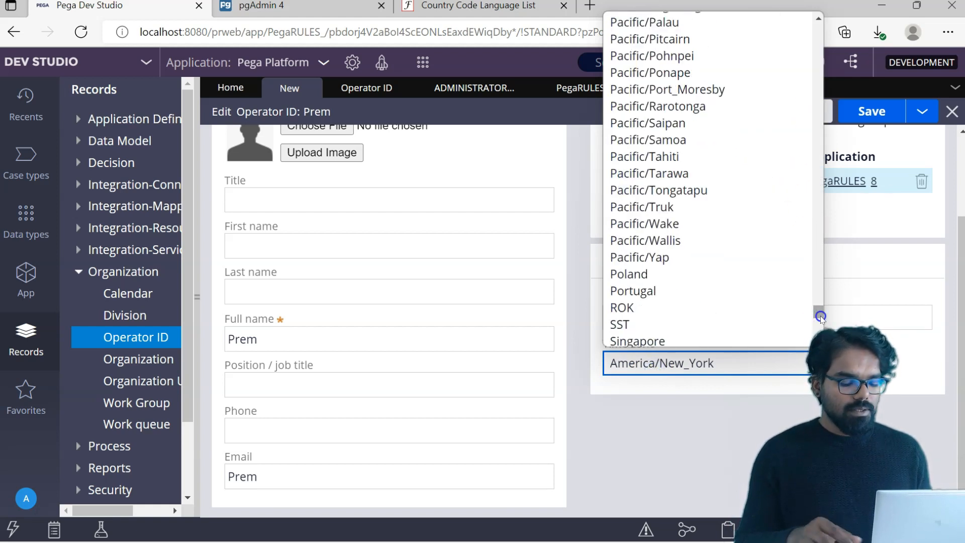
type("eu")
key("Return")
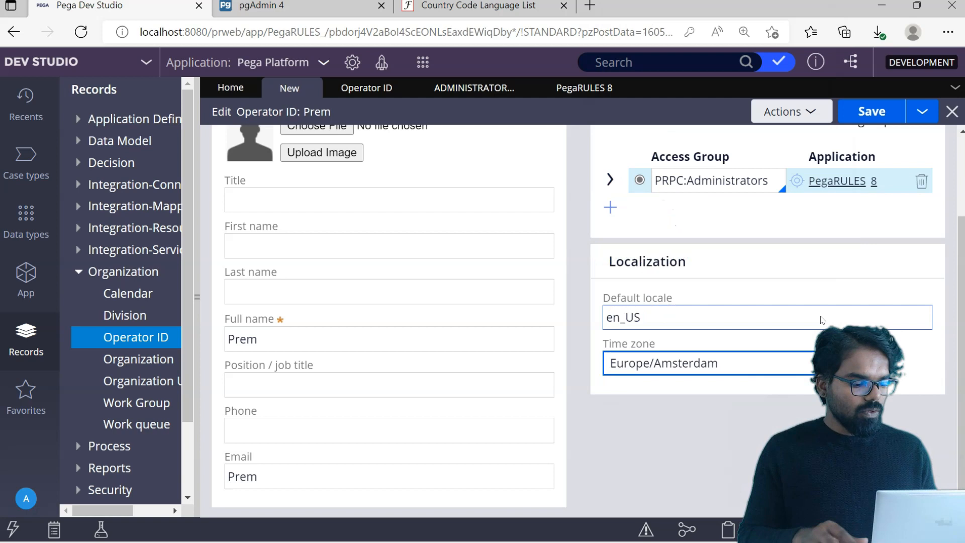
scroll(821, 316, "up", 3)
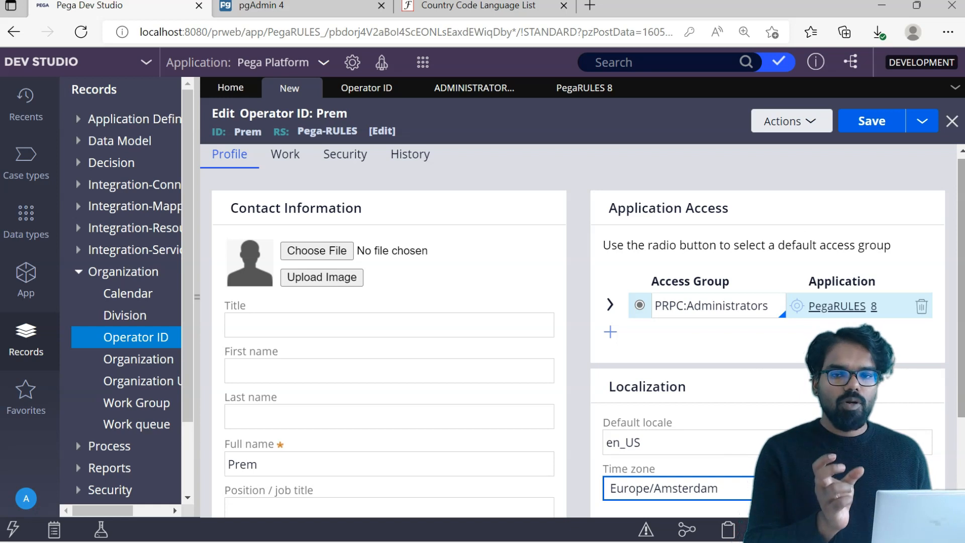
left_click_drag(963, 188, 963, 129)
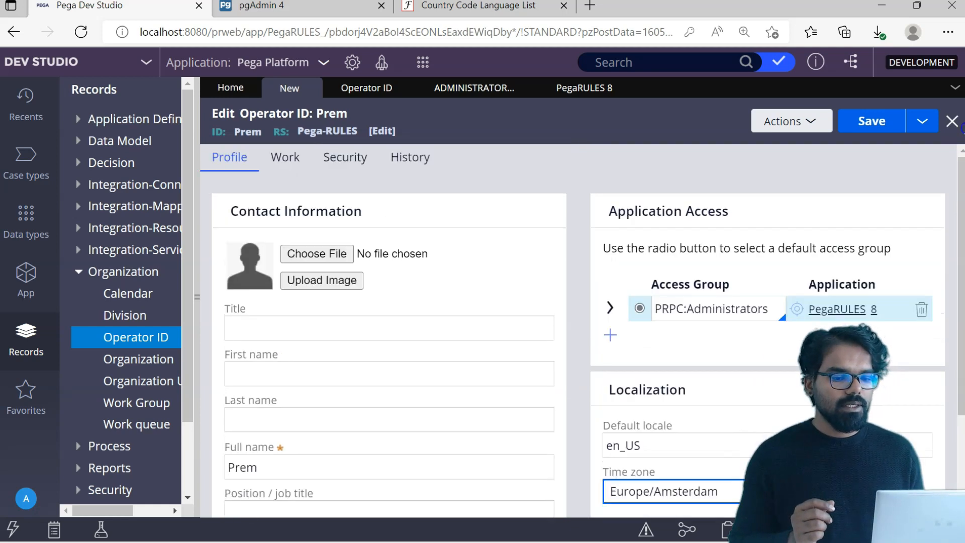
- Show Prem's Work settings and bring up the Update Organizational Unit dialog
left_click(286, 153)
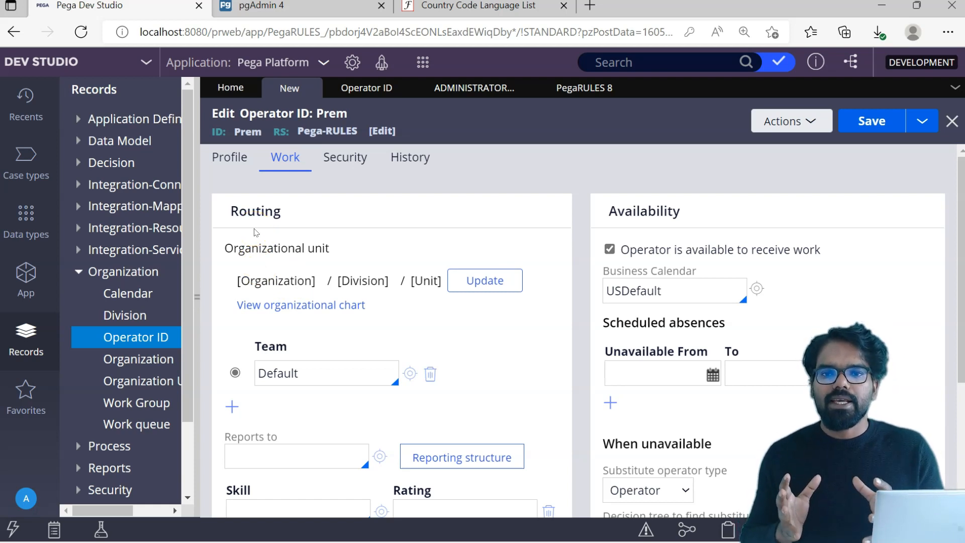
left_click(239, 251)
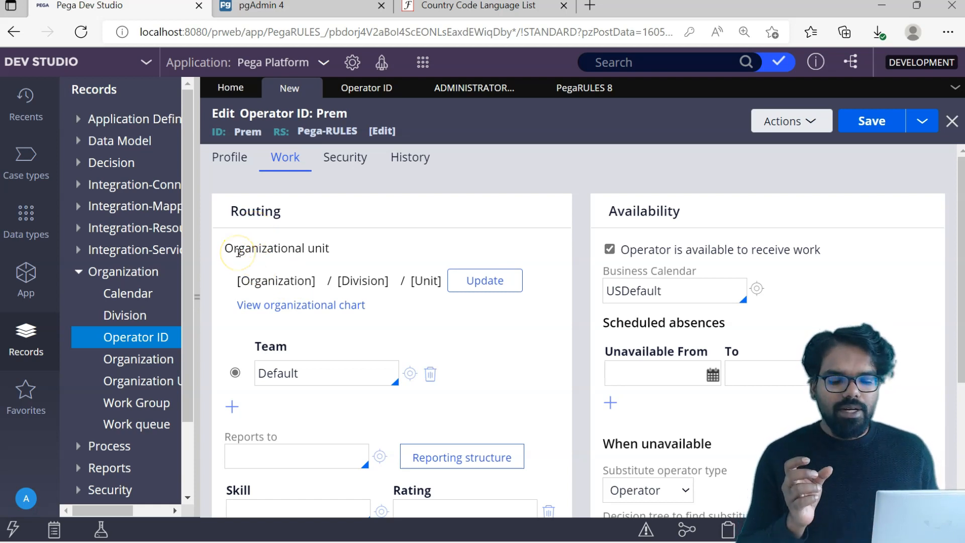
left_click(468, 282)
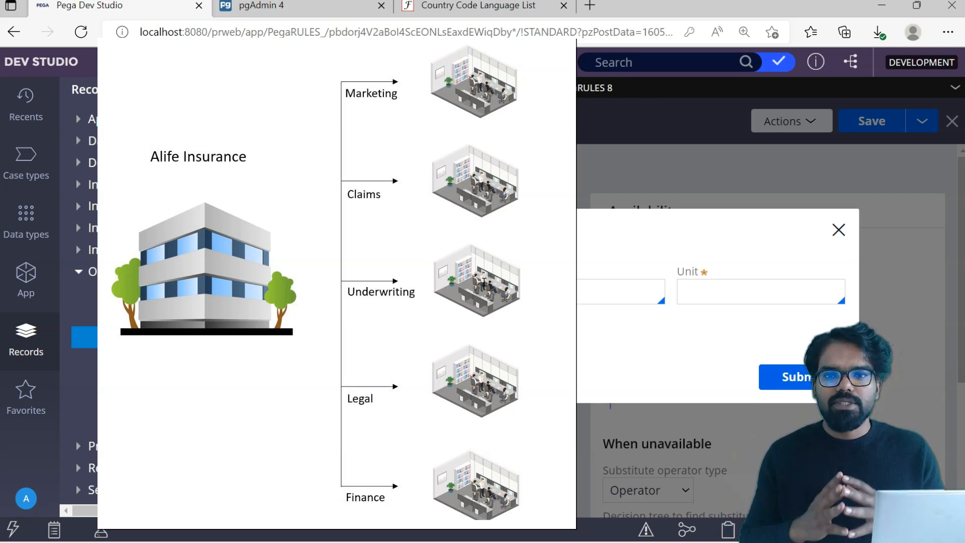
- Start the Organization entry, then check the administrator's organizational unit for reference
left_click(484, 282)
type("pe")
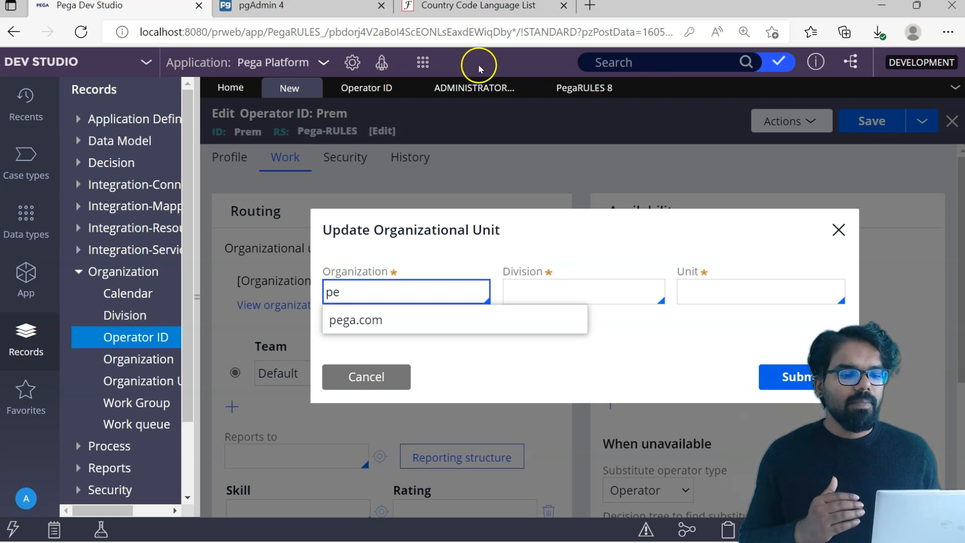
left_click(474, 88)
left_click(286, 160)
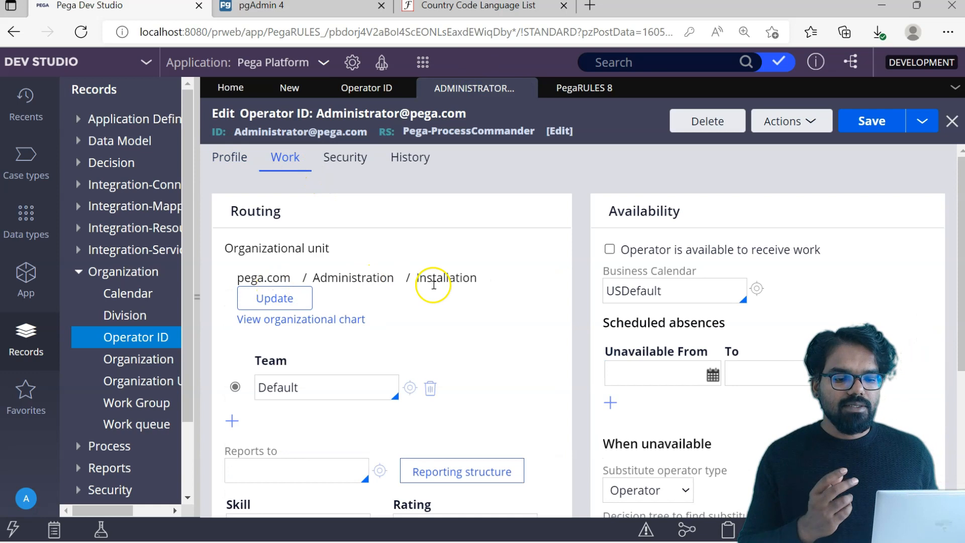
left_click(290, 96)
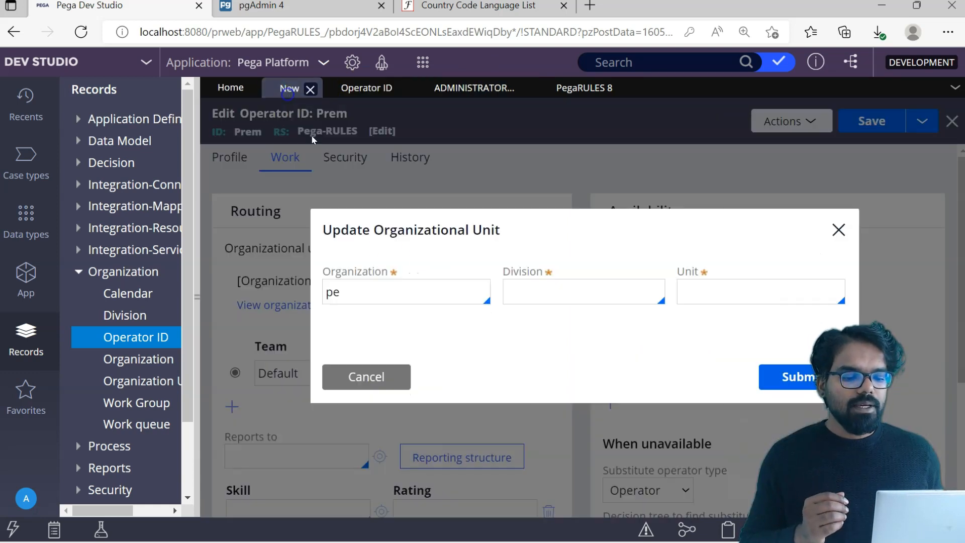
- Choose pega.com, Administration and Installation, then submit the organizational unit
left_click(352, 290)
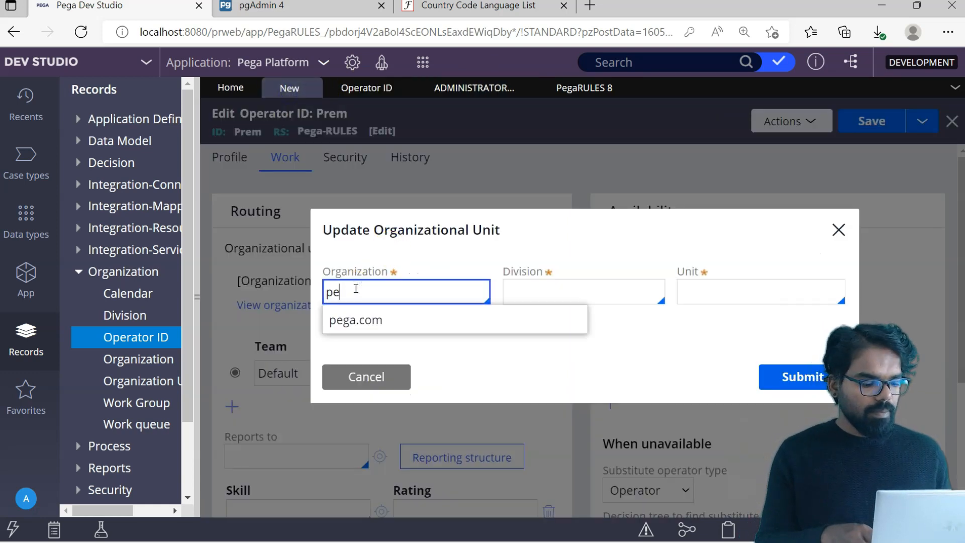
left_click(355, 319)
left_click(528, 301)
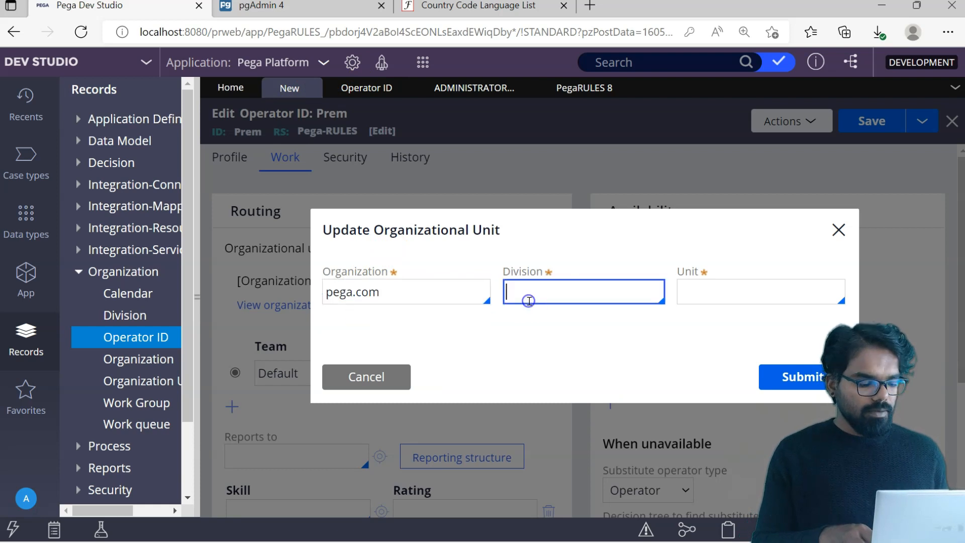
key("Down")
key("Down")
key("Return")
left_click(685, 288)
key("Down")
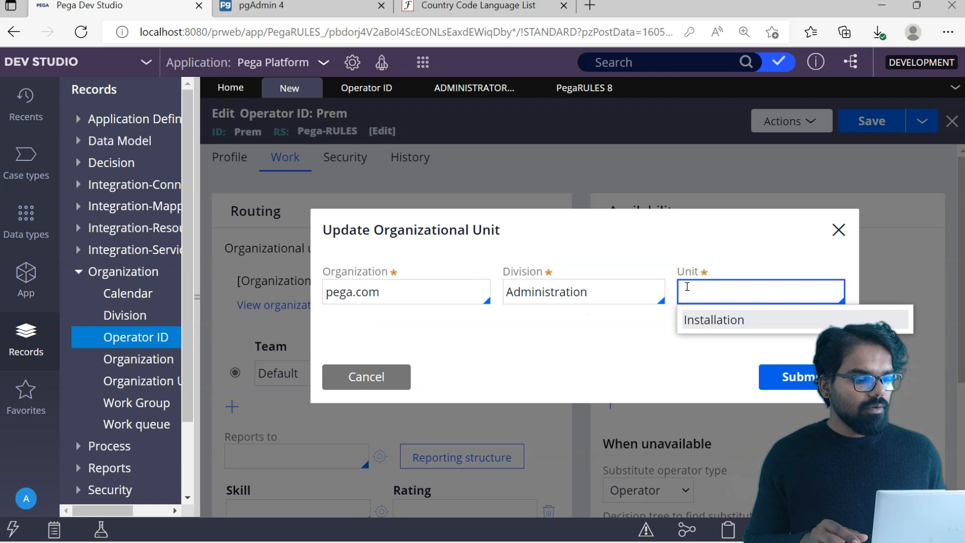
key("Return")
left_click(819, 373)
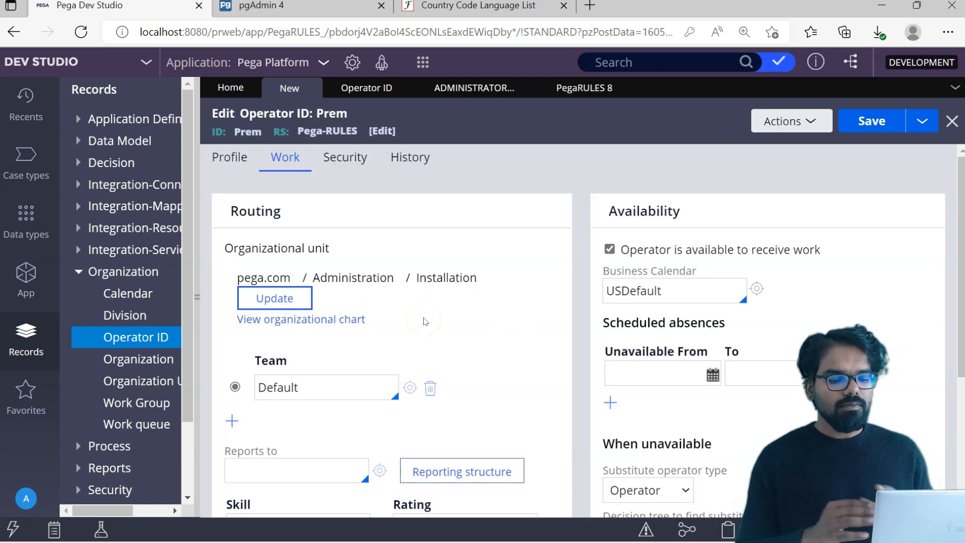
- View the Default work group record from Prem's Team field, then return to Prem's record
left_click(332, 386)
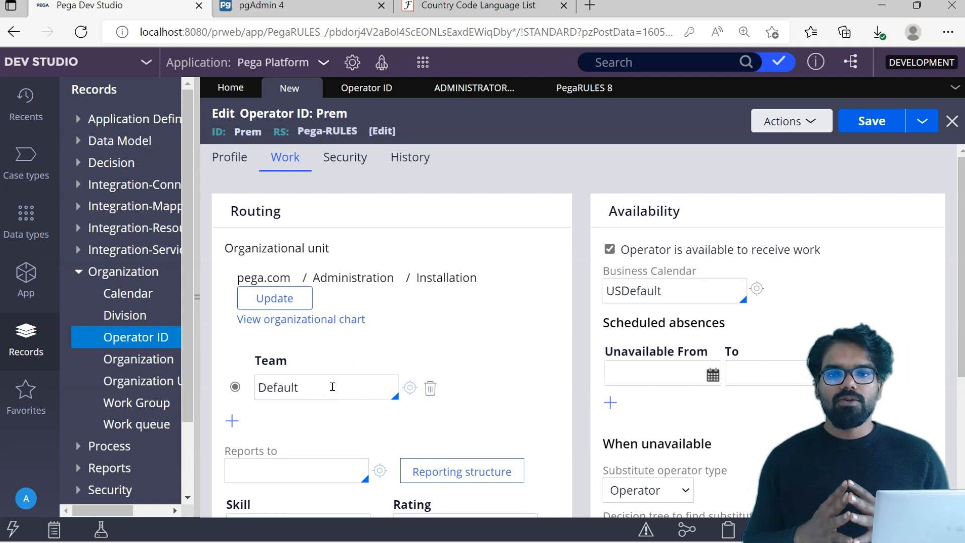
left_click(337, 387)
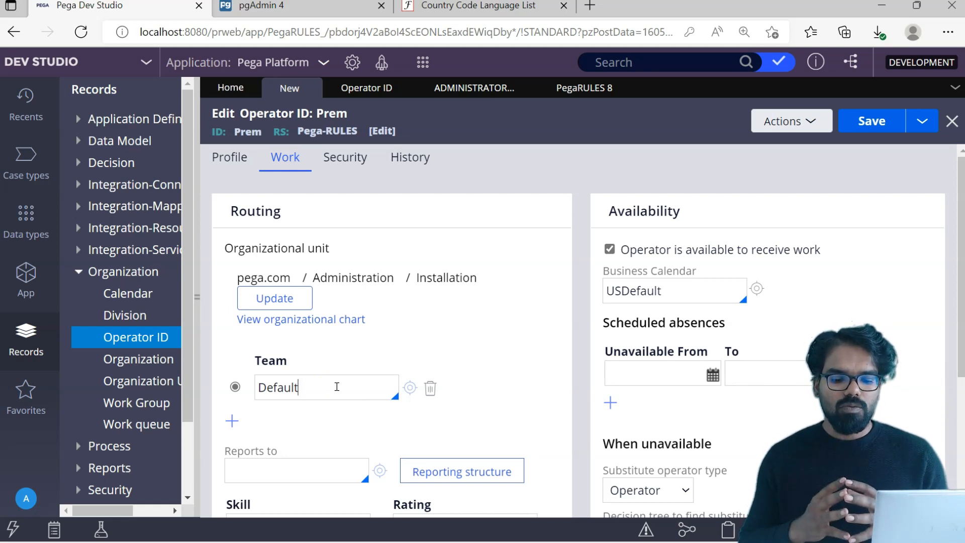
left_click(411, 389)
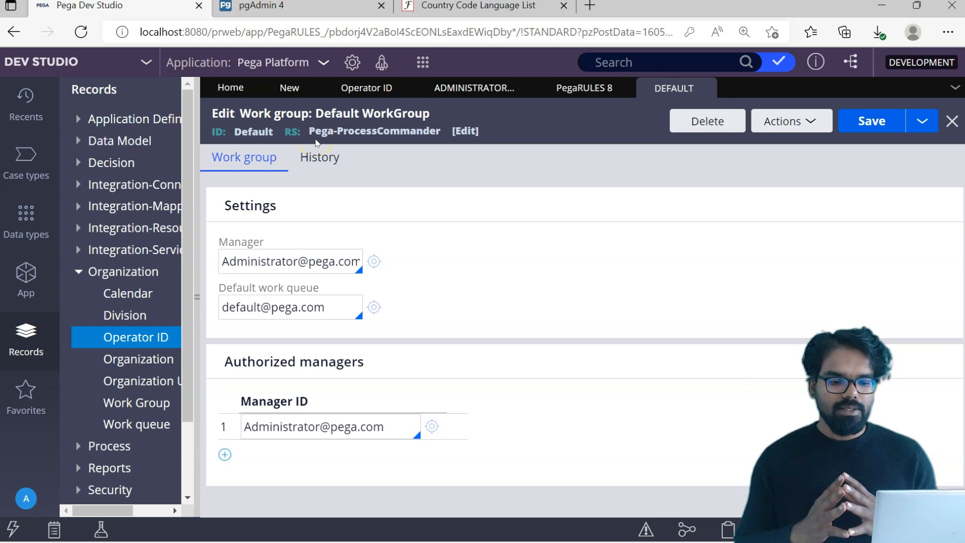
left_click(370, 90)
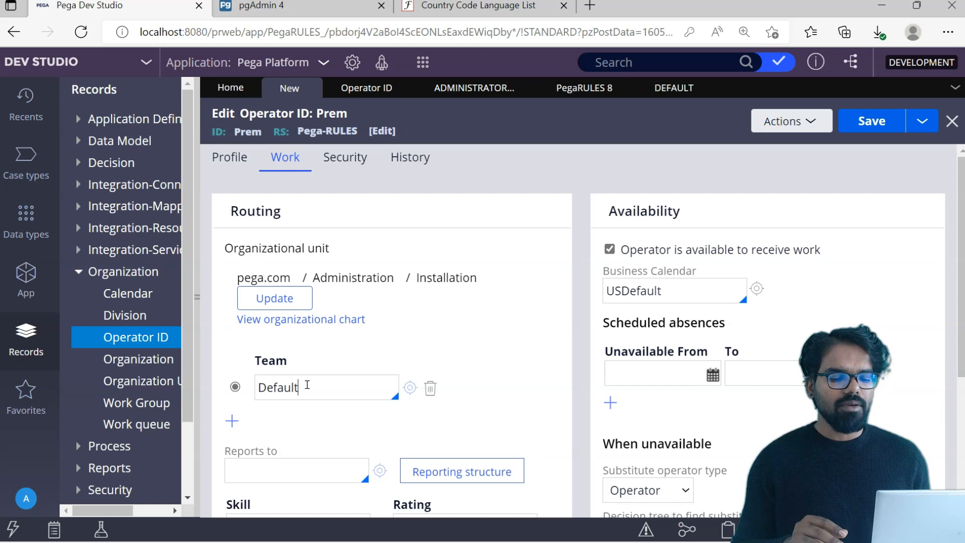
left_click_drag(961, 187, 962, 260)
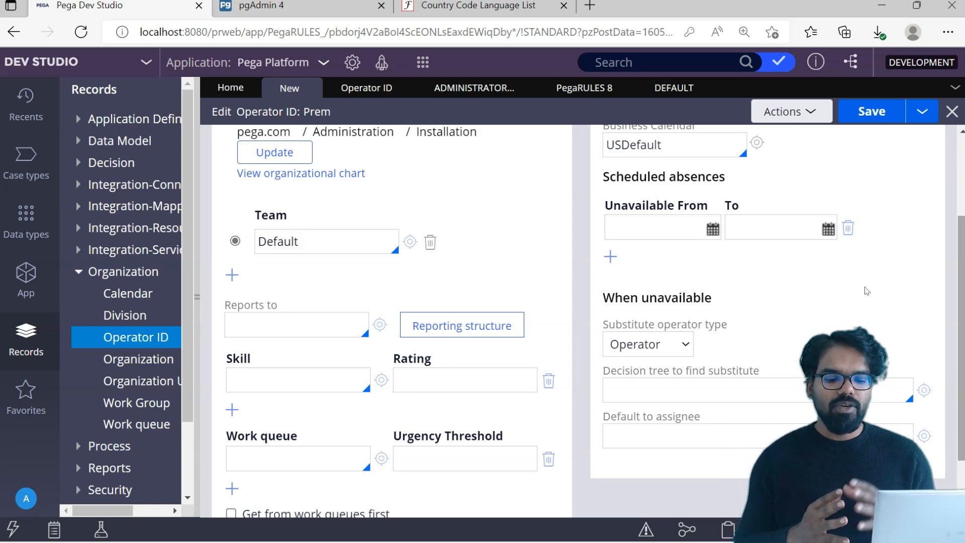
- Search 'admin' in Reports to and pick the administrator operator as Prem's manager
left_click(266, 309)
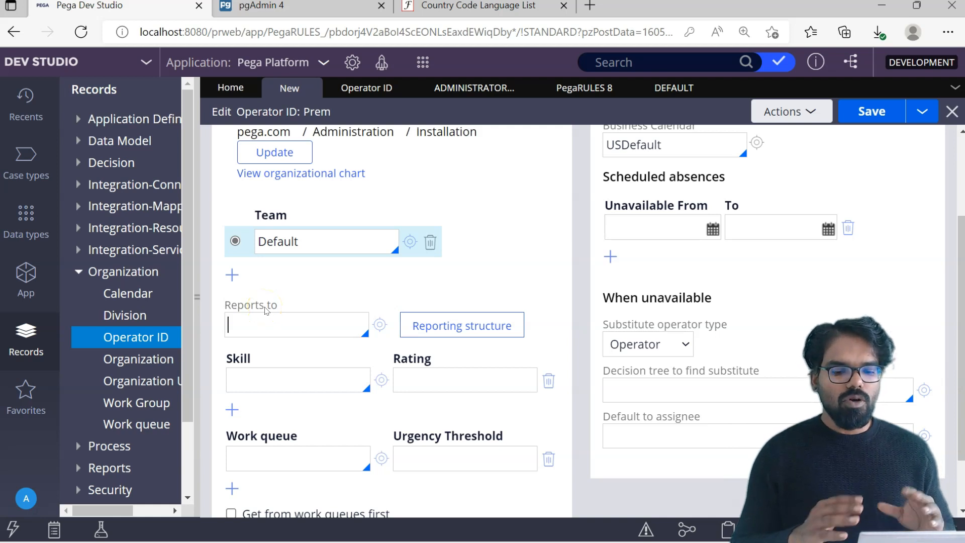
type("admin")
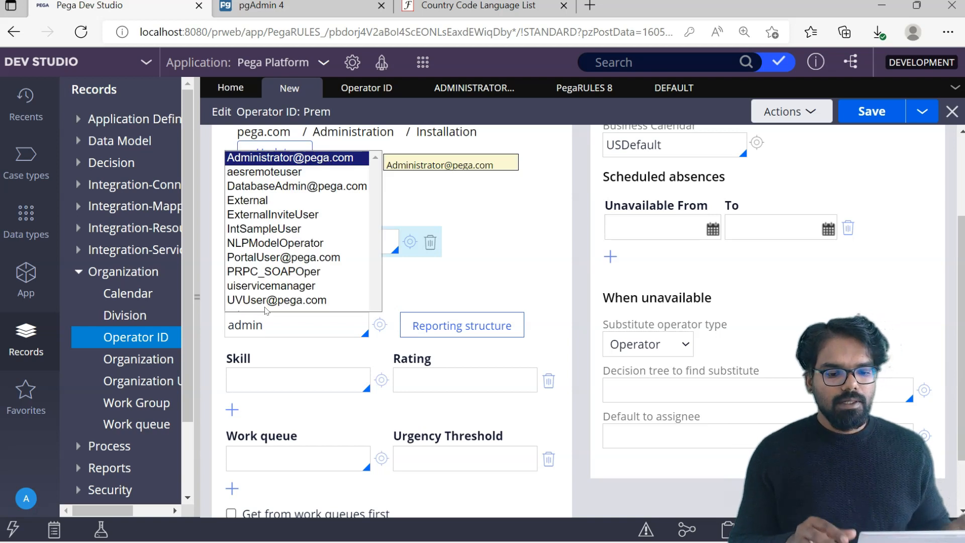
key("BackSpace")
key("BackSpace")
key("BackSpace")
key("BackSpace")
key("BackSpace")
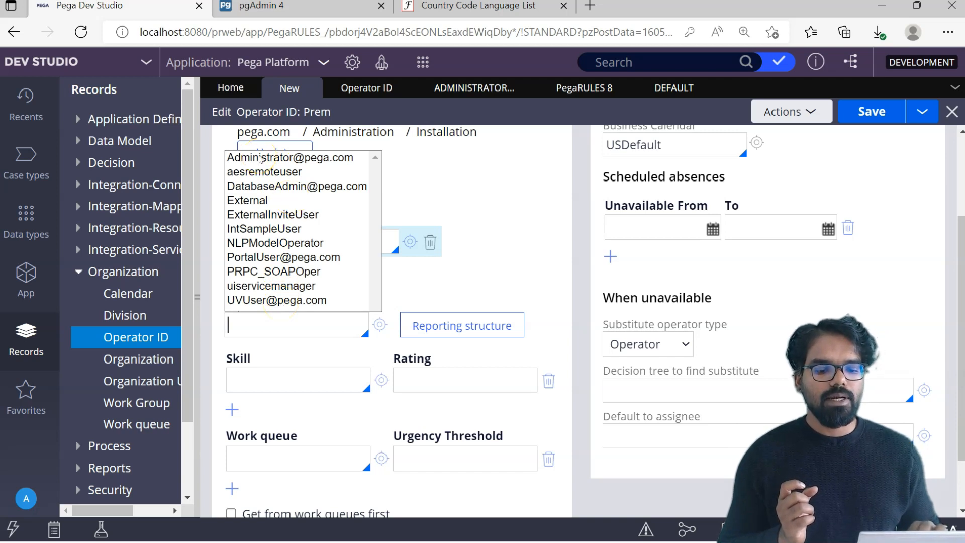
left_click(260, 159)
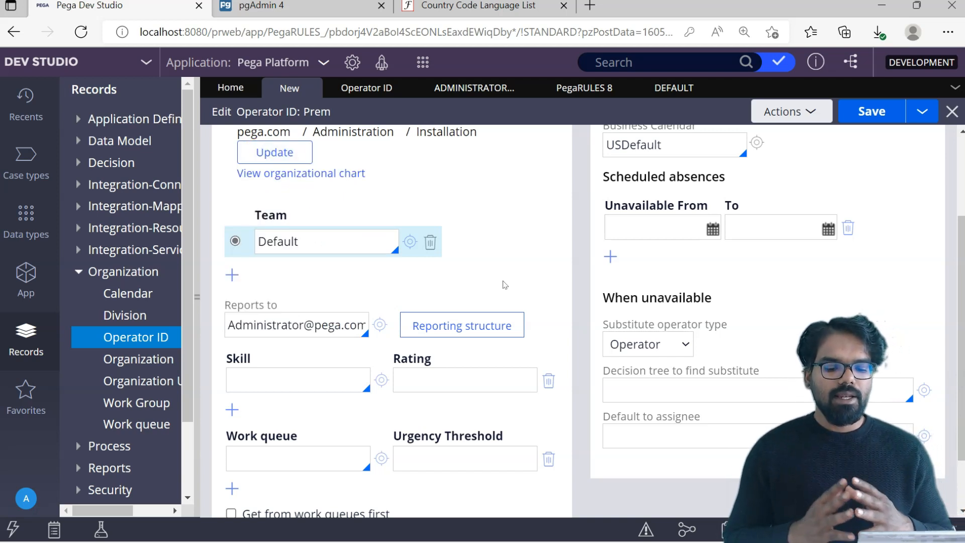
left_click(451, 330)
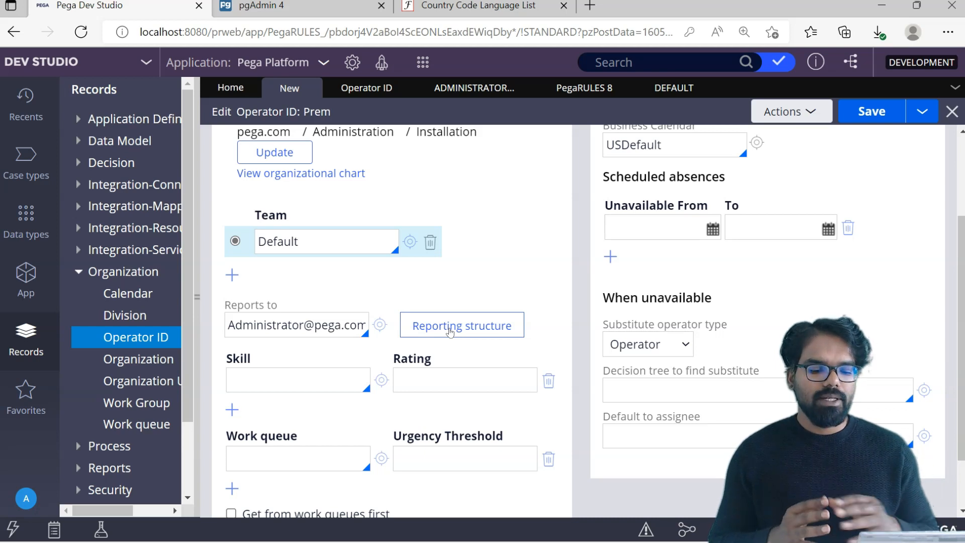
left_click(313, 389)
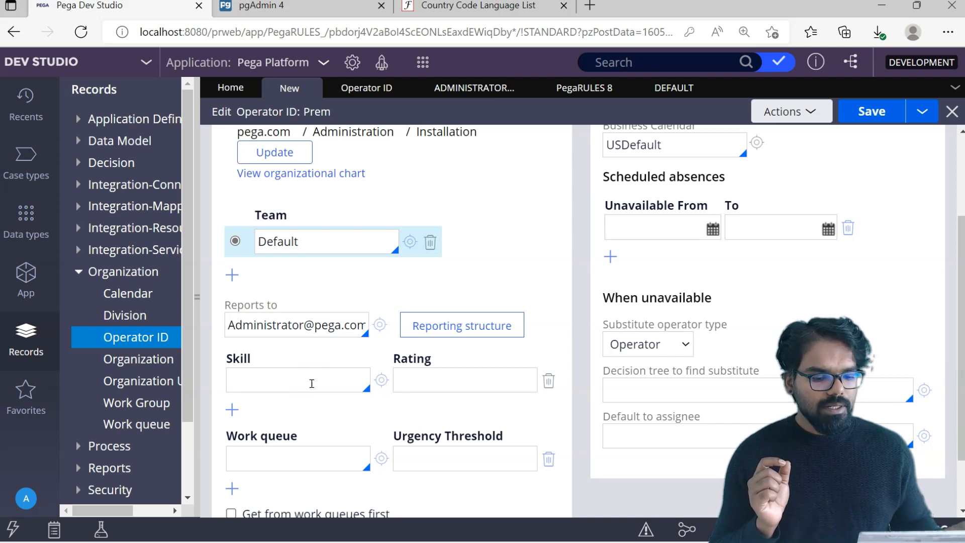
- Add German as Prem's skill with rating 10, then view the German skill record
left_click(312, 384)
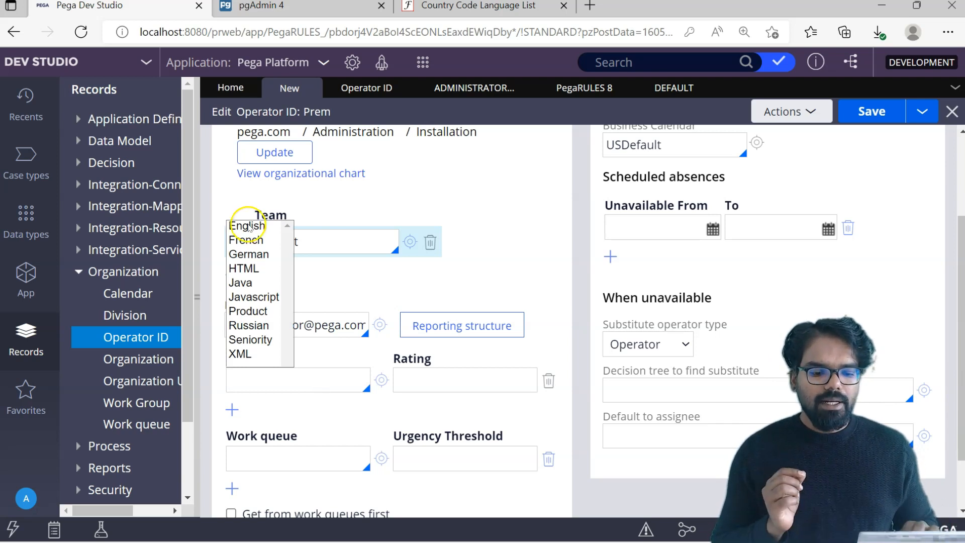
left_click(248, 229)
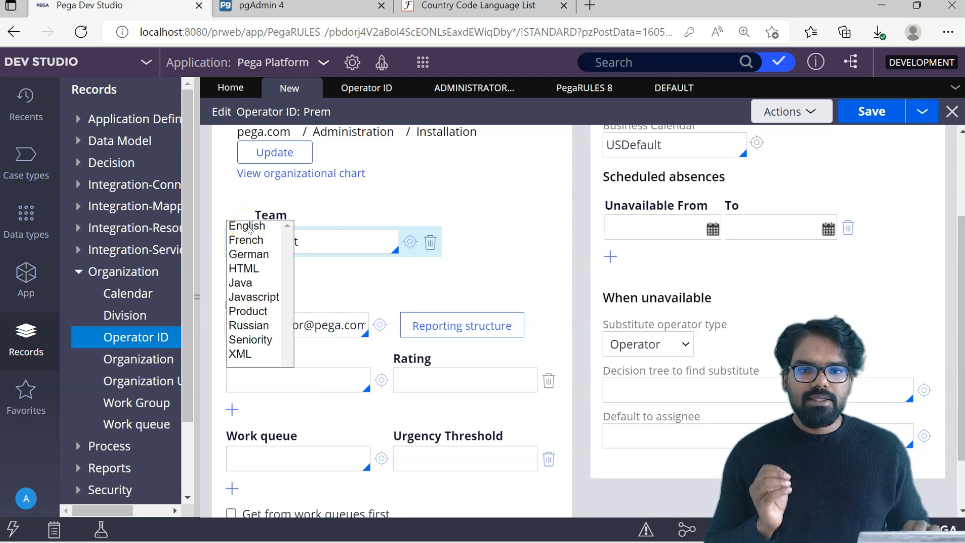
left_click(249, 256)
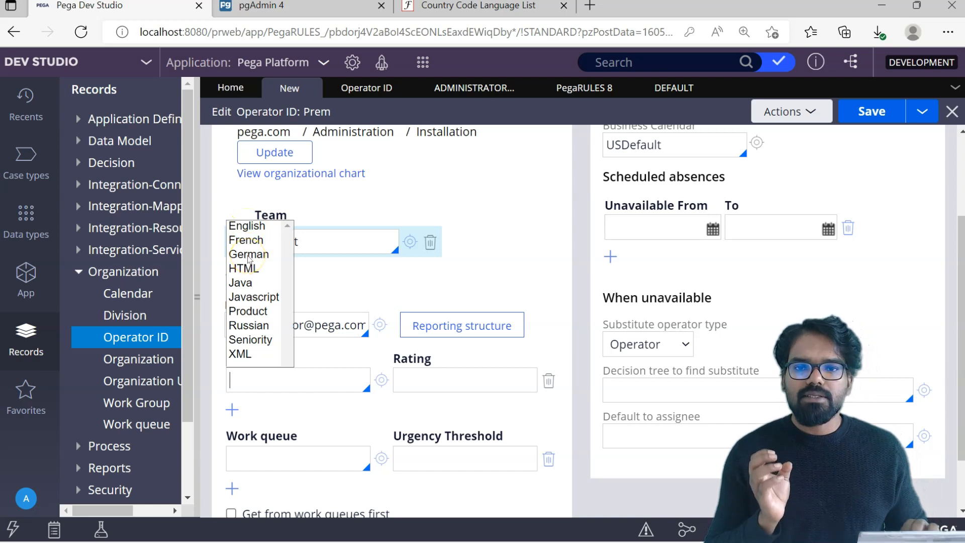
left_click(249, 256)
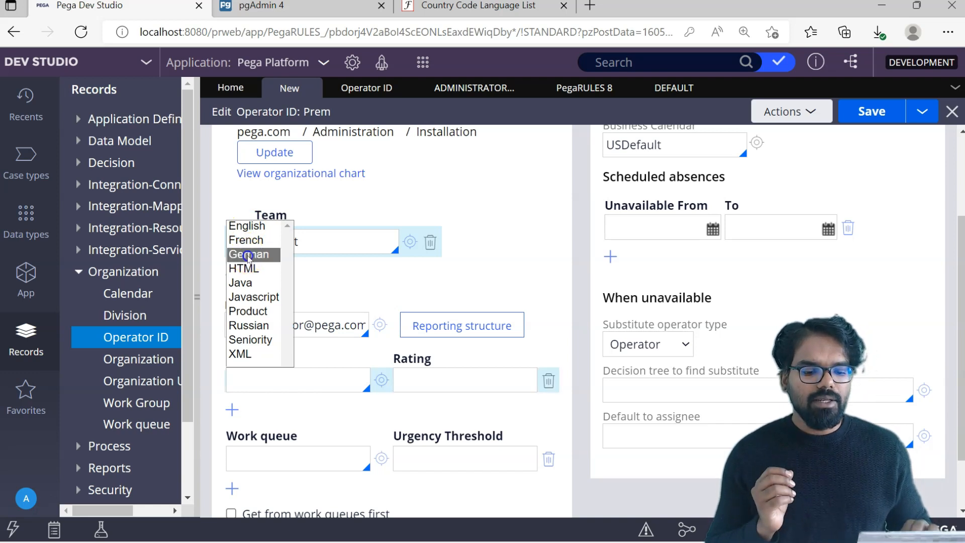
left_click(410, 377)
type("10")
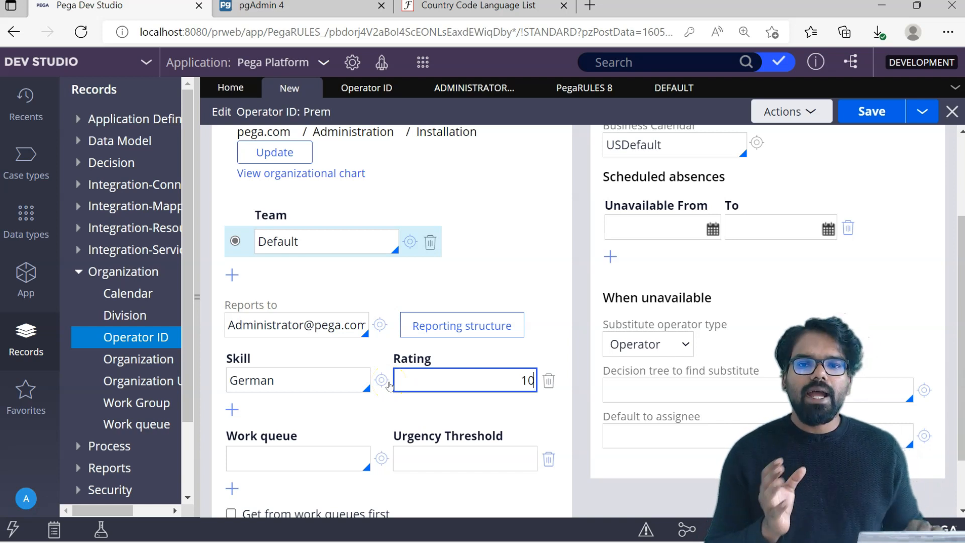
left_click(314, 380)
left_click(380, 380)
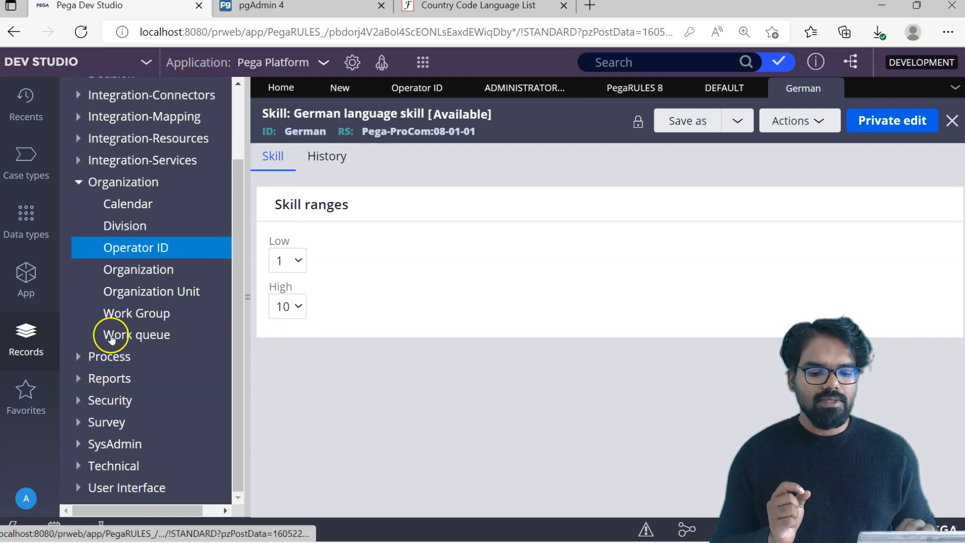
left_click(78, 356)
left_click_drag(233, 274, 235, 387)
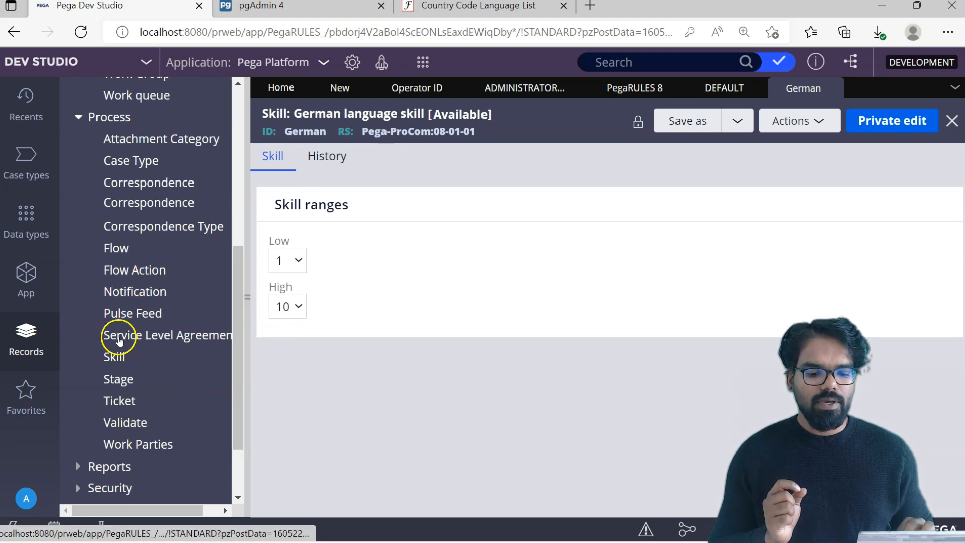
left_click(117, 358)
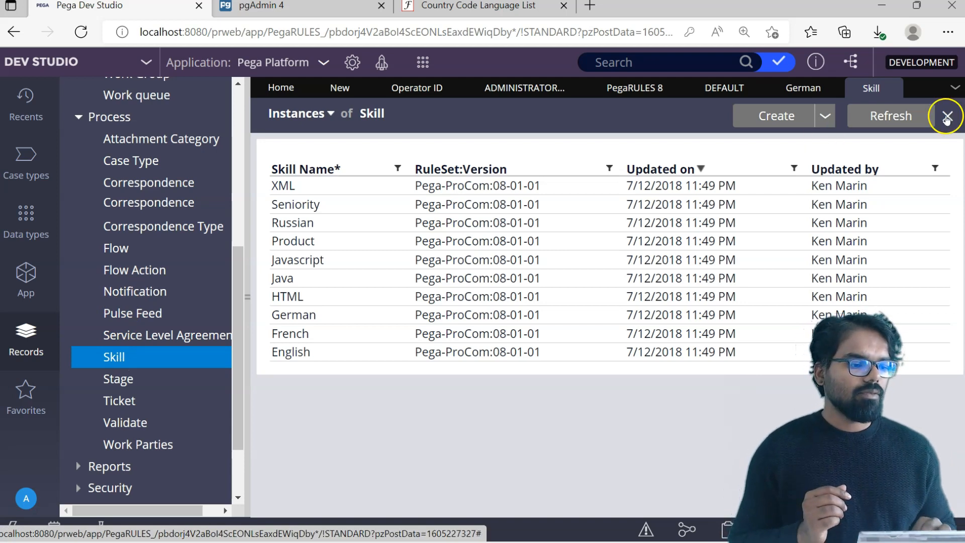
left_click(948, 116)
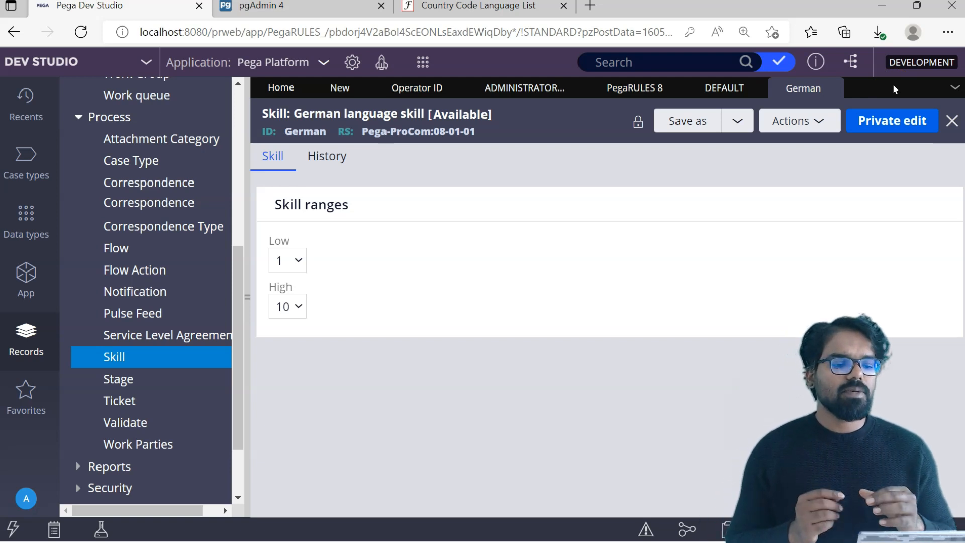
left_click(830, 88)
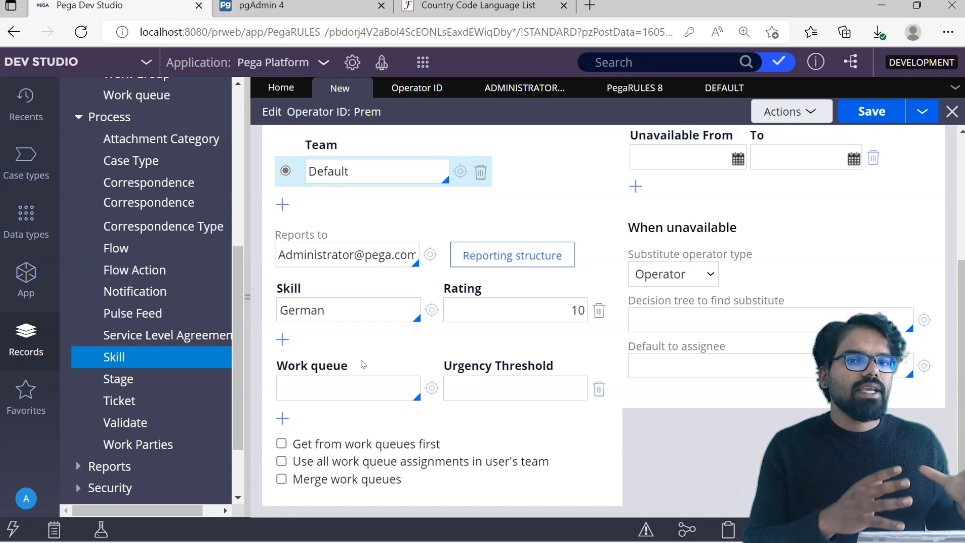
left_click(342, 380)
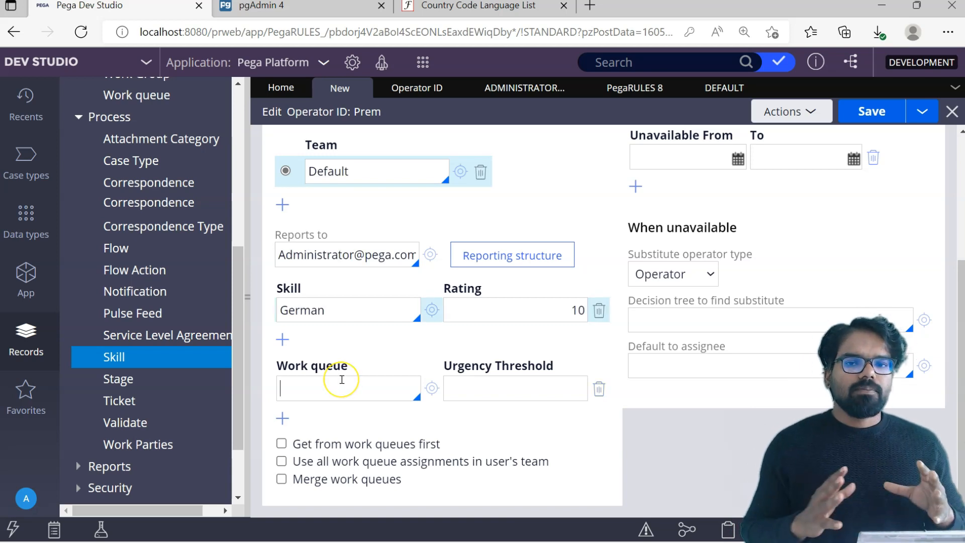
left_click(318, 169)
left_click(419, 182)
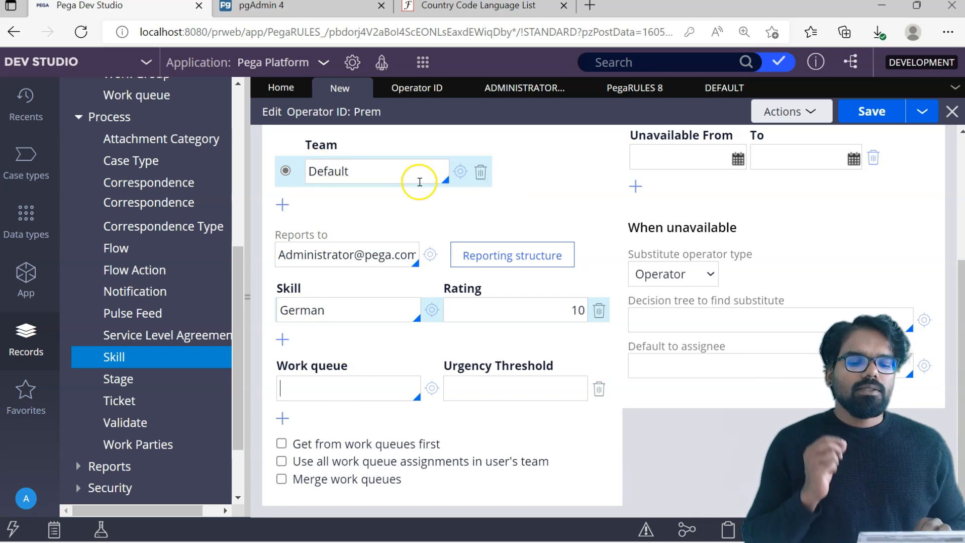
left_click(460, 171)
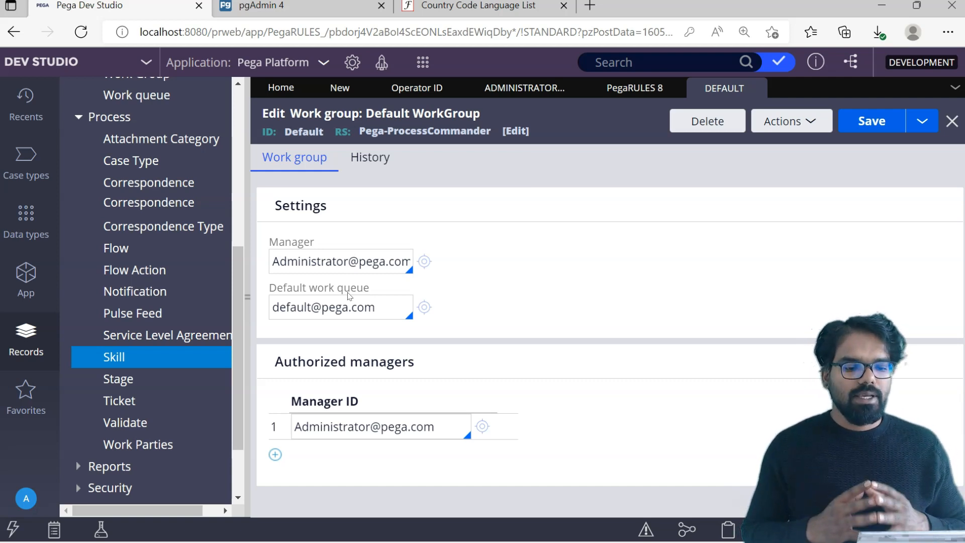
left_click(350, 390)
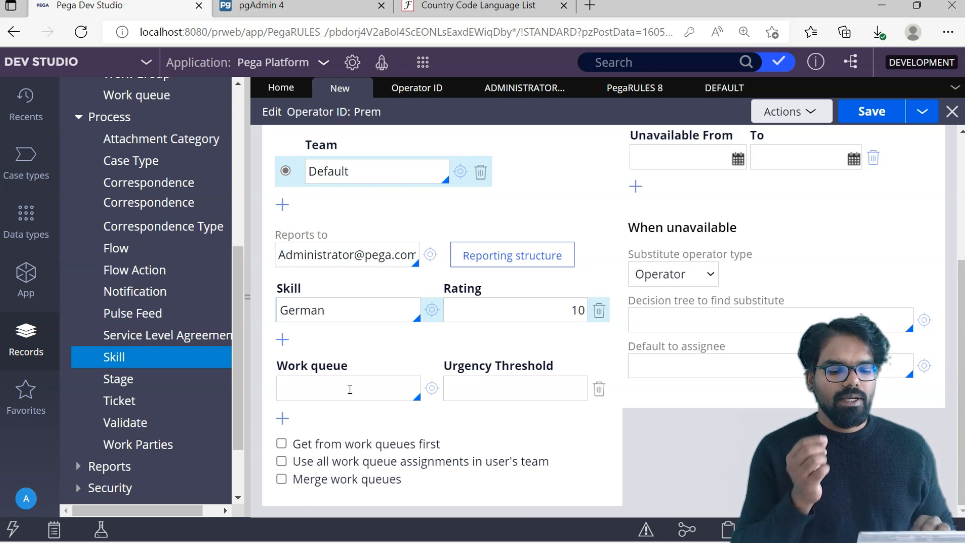
left_click(283, 420)
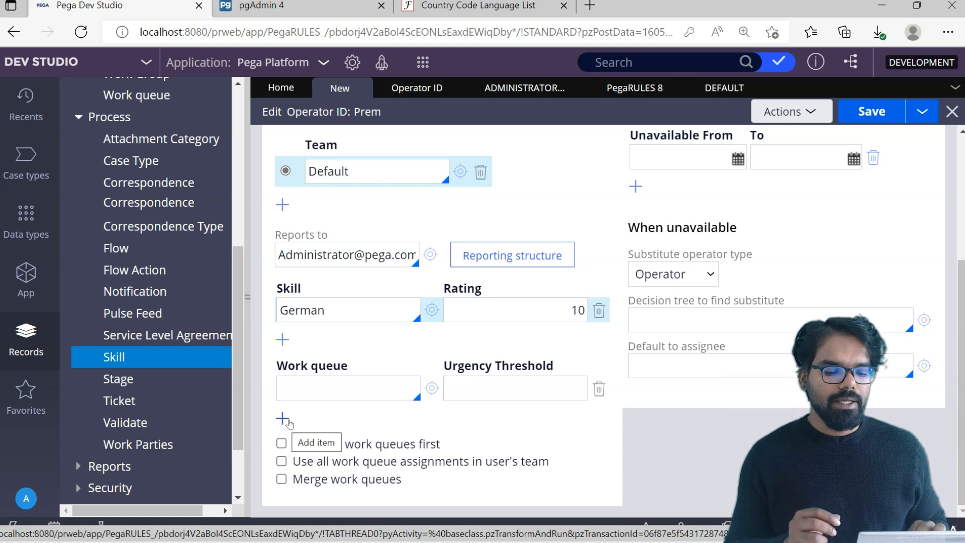
left_click(389, 393)
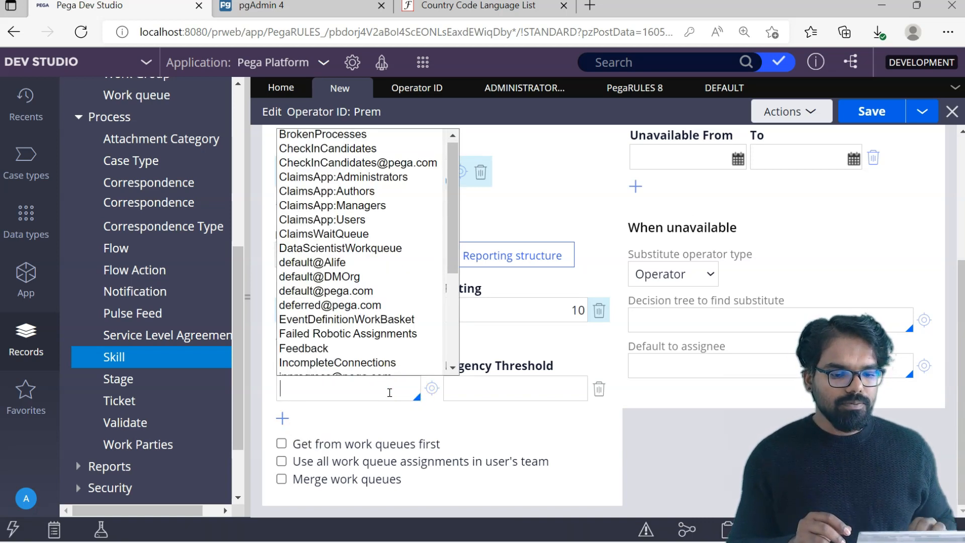
left_click_drag(457, 217, 448, 238)
scroll(347, 251, "down", 3)
left_click(322, 267)
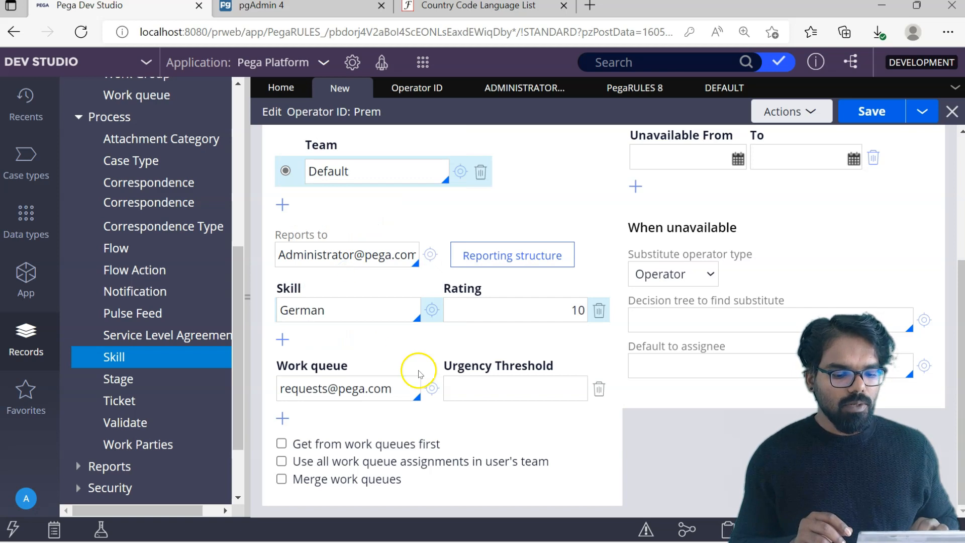
left_click(430, 386)
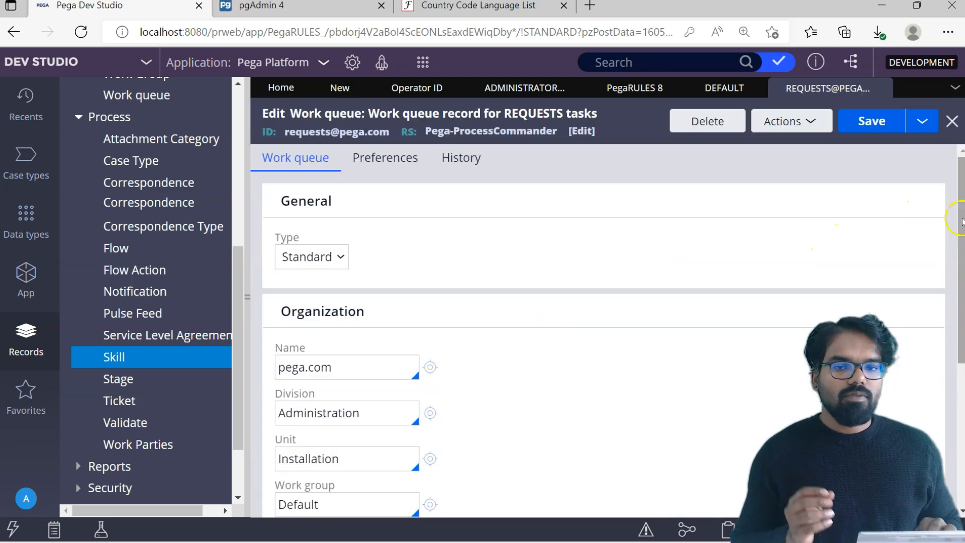
left_click_drag(961, 220, 964, 294)
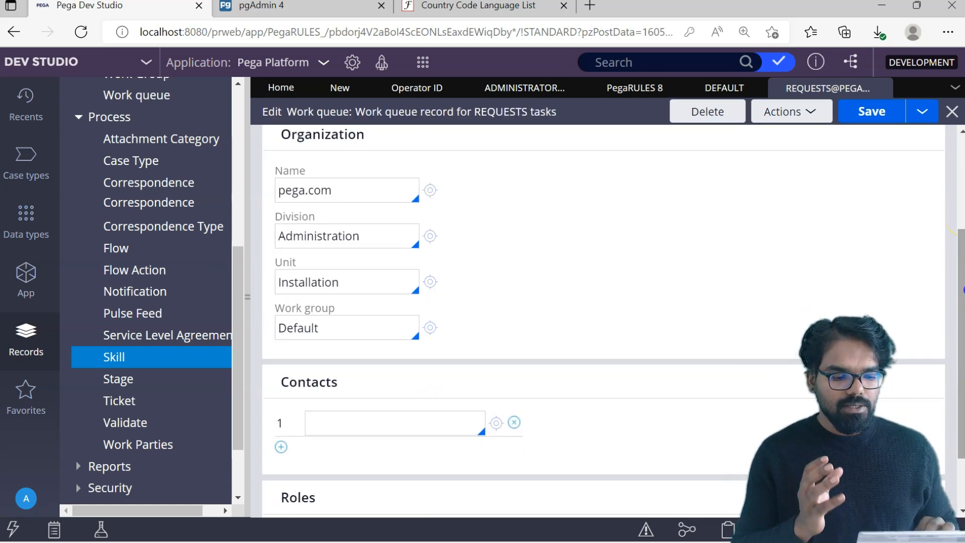
left_click_drag(962, 264, 964, 164)
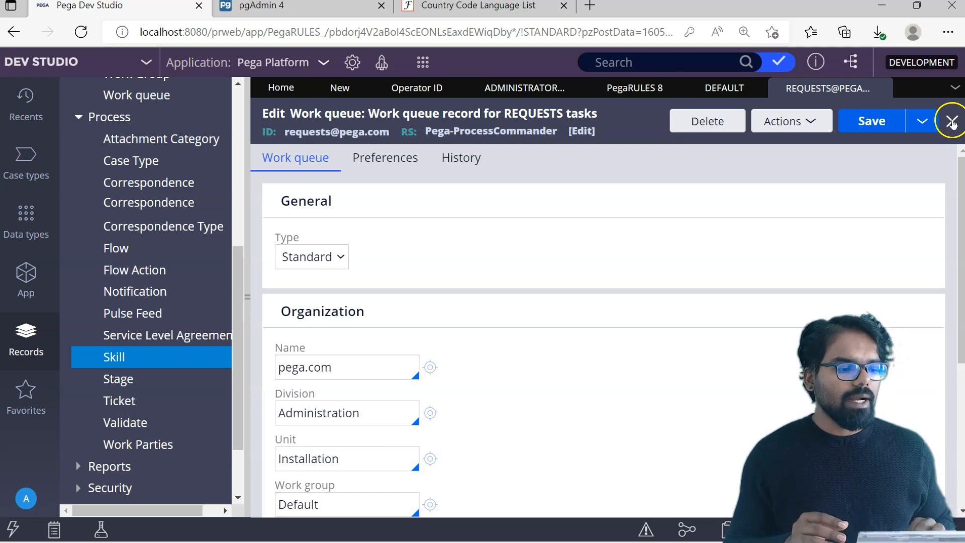
left_click(952, 121)
left_click(391, 395)
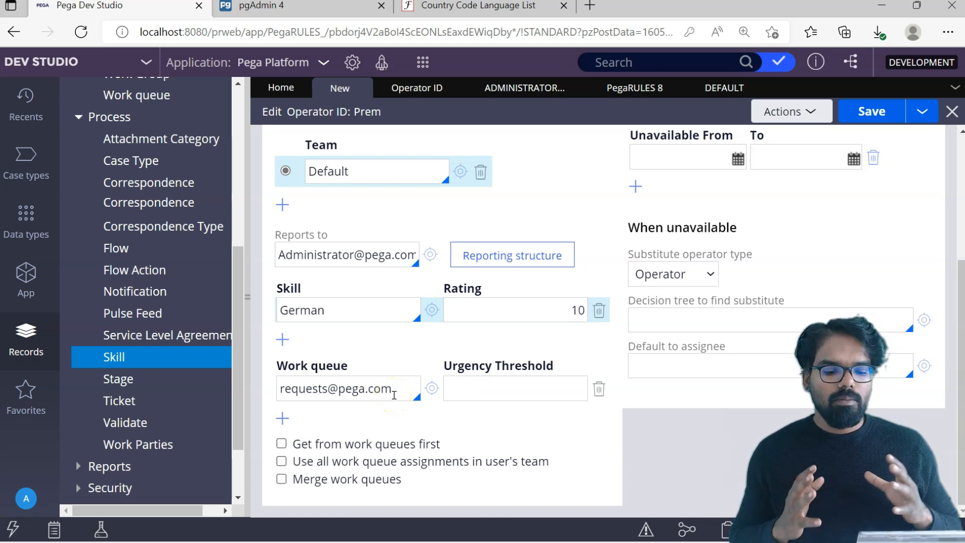
left_click(465, 392)
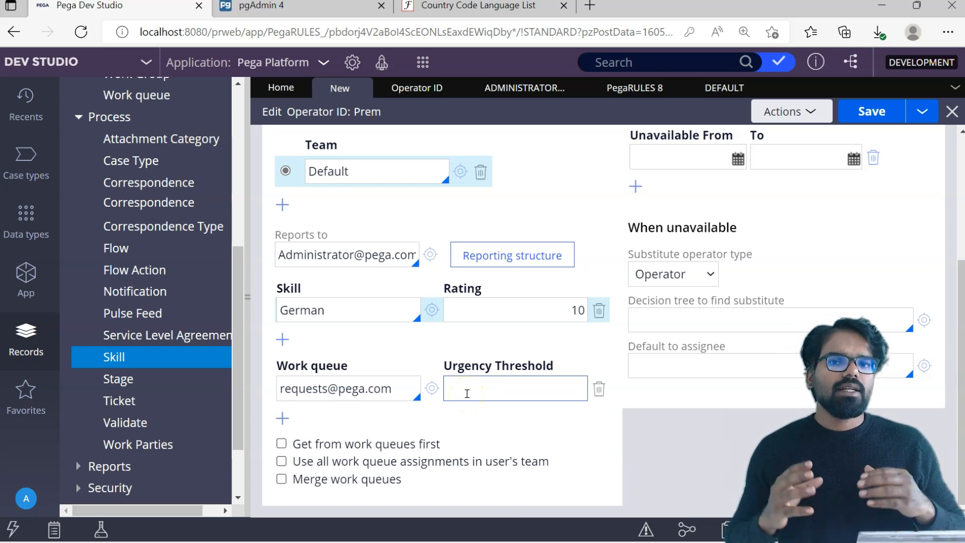
left_click(441, 413)
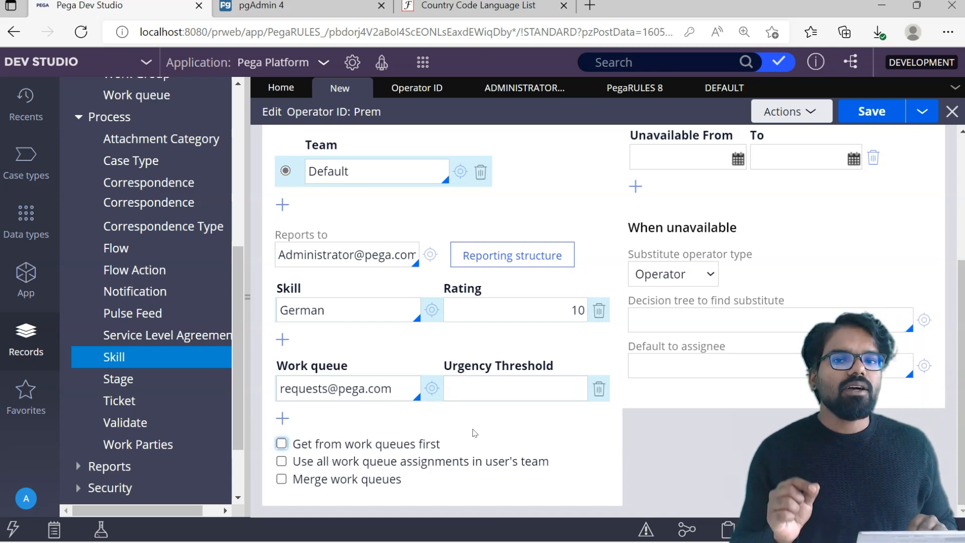
- Leave 'Get from work queues first' off and enable 'Use all work queue assignments in user's team'
left_click(489, 428)
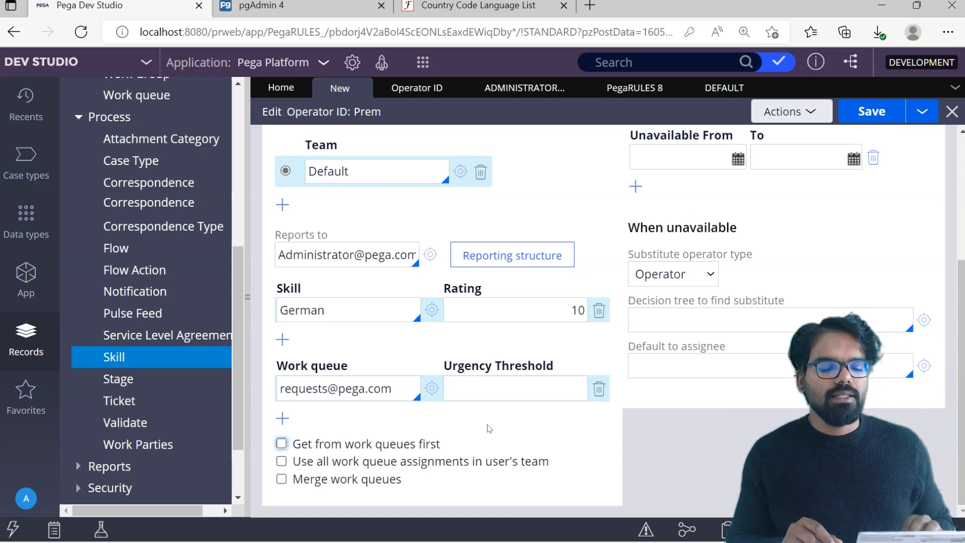
left_click(282, 445)
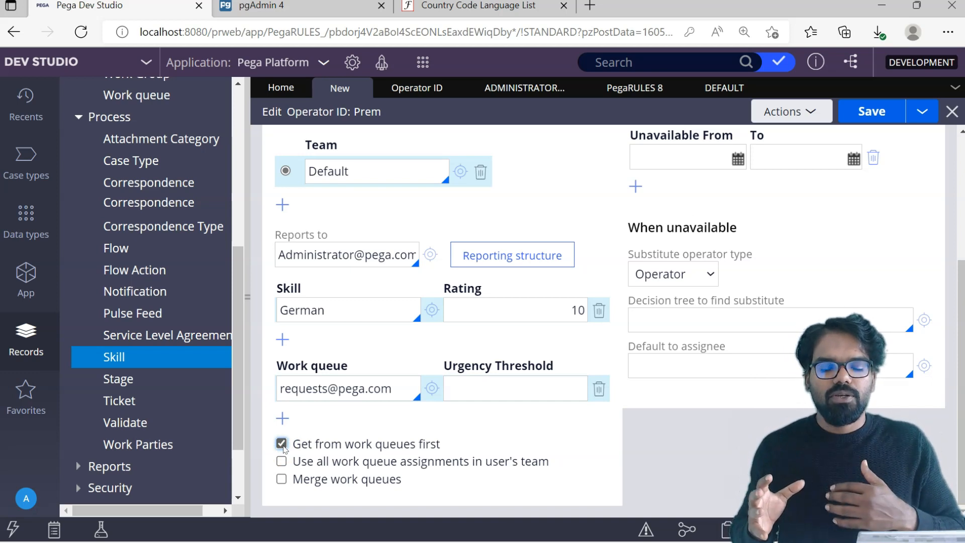
left_click(282, 444)
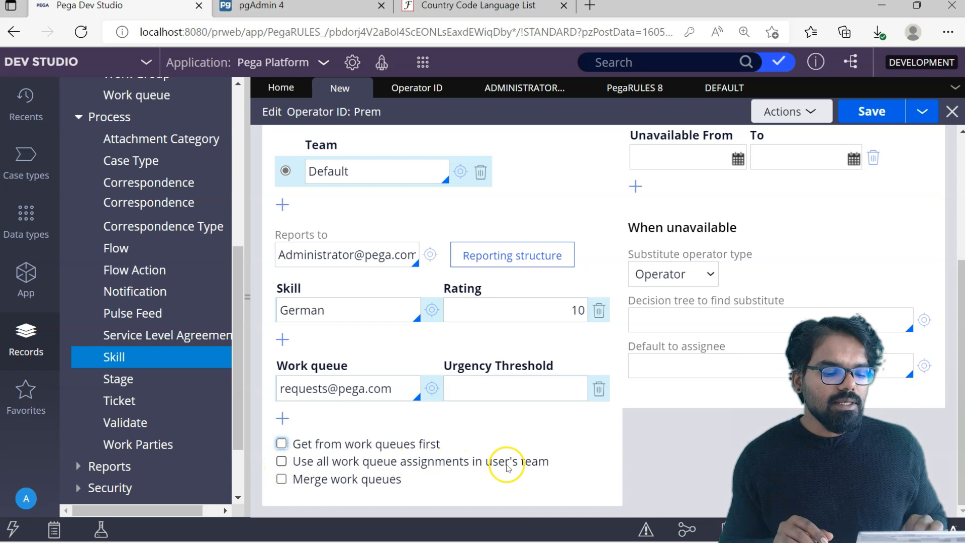
left_click(281, 462)
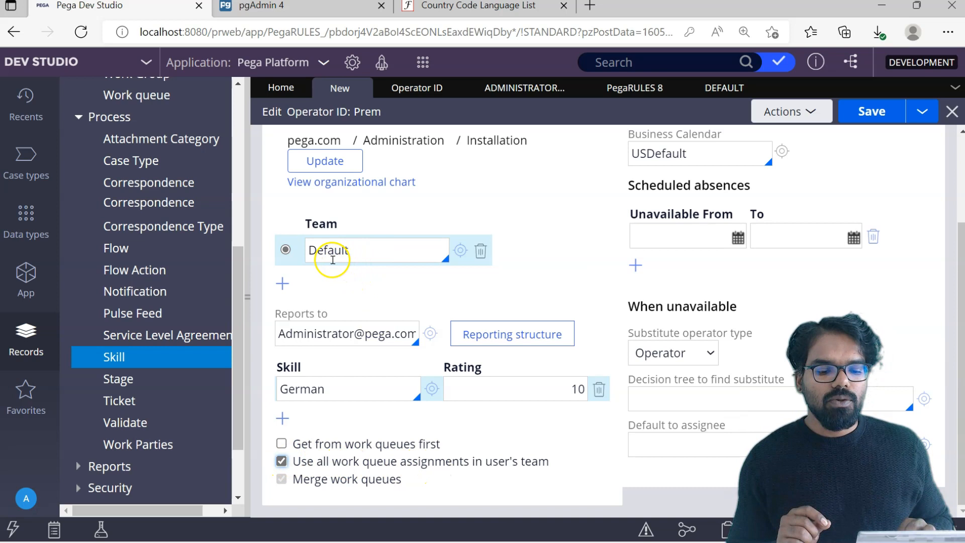
left_click(460, 255)
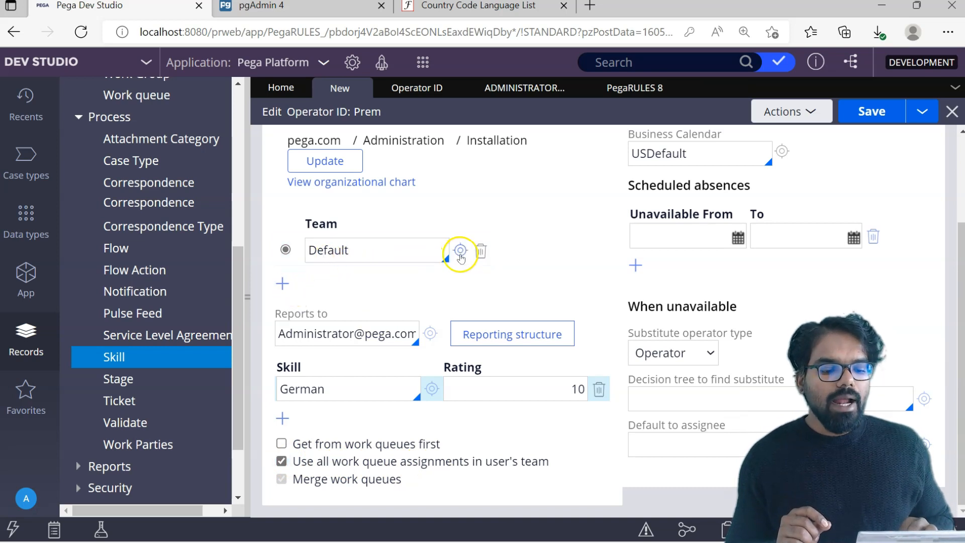
left_click(460, 255)
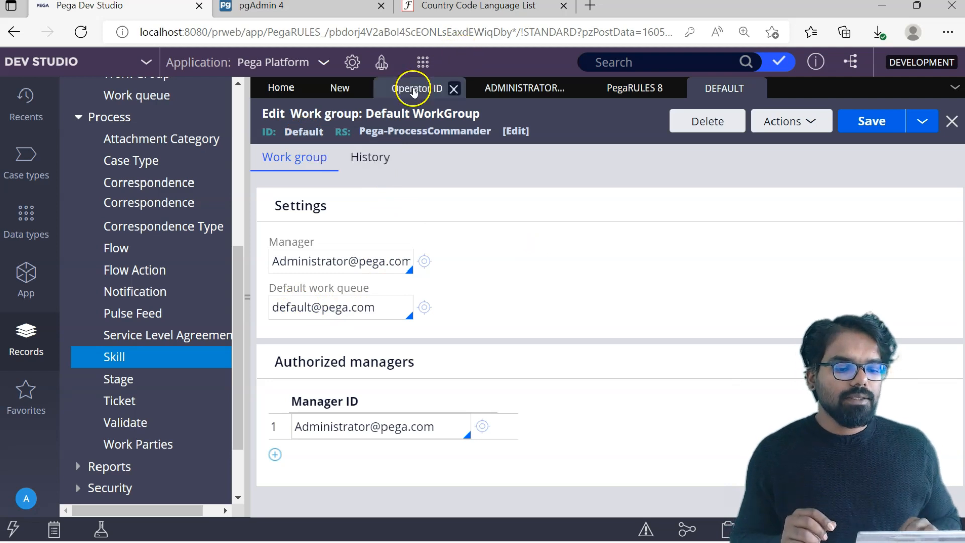
left_click(412, 87)
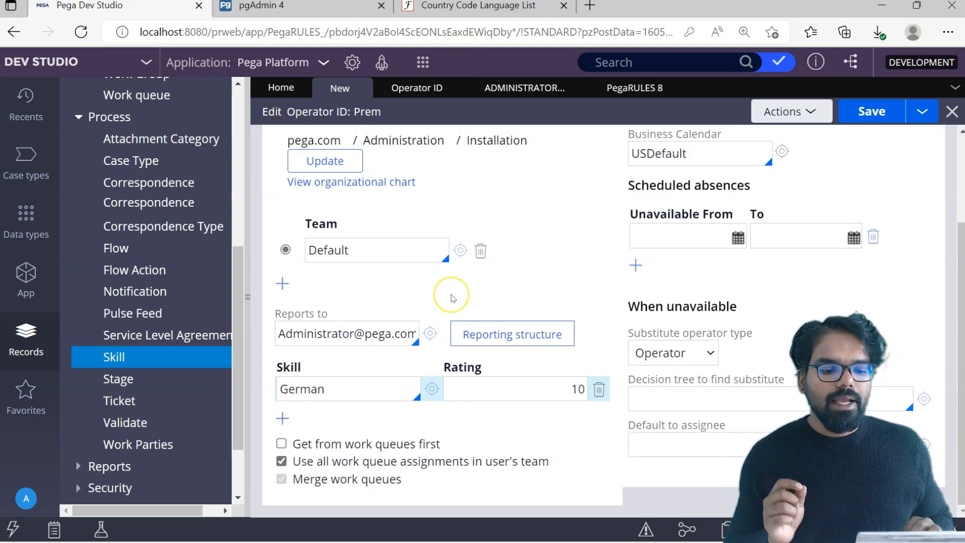
left_click(460, 250)
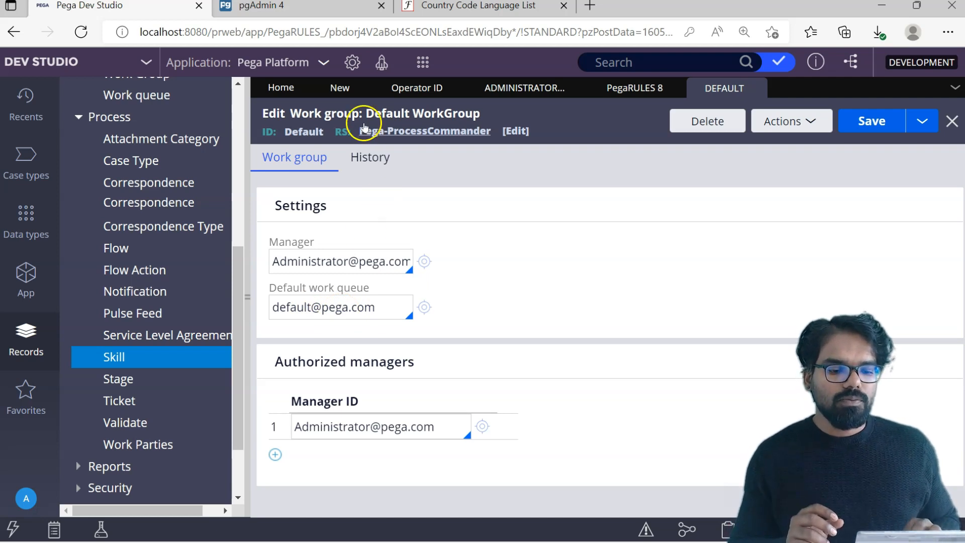
left_click(340, 89)
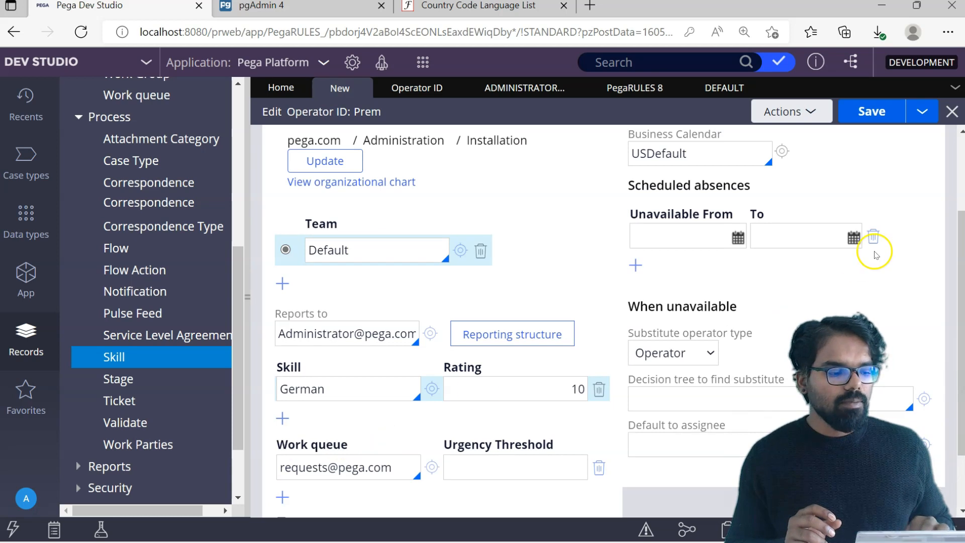
scroll(961, 234, "down", 2)
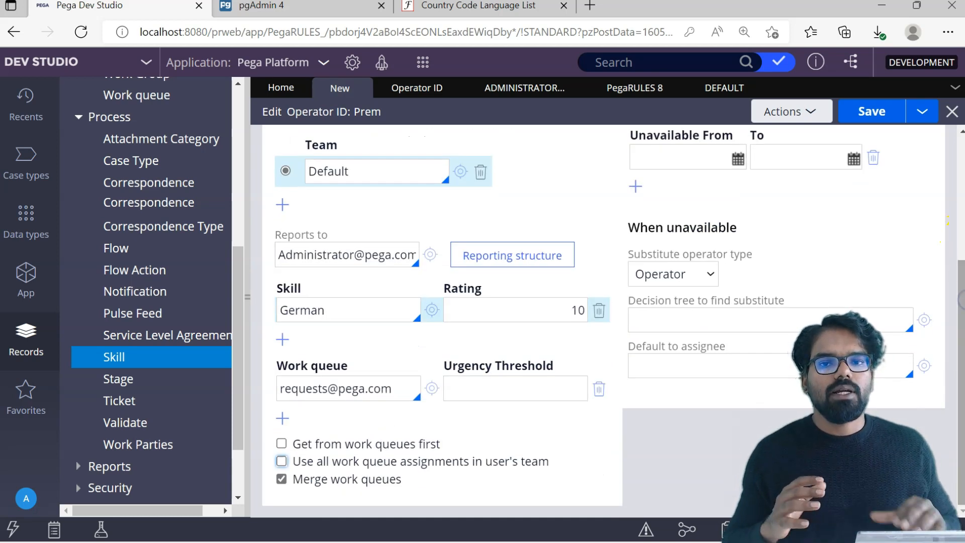
left_click(283, 477)
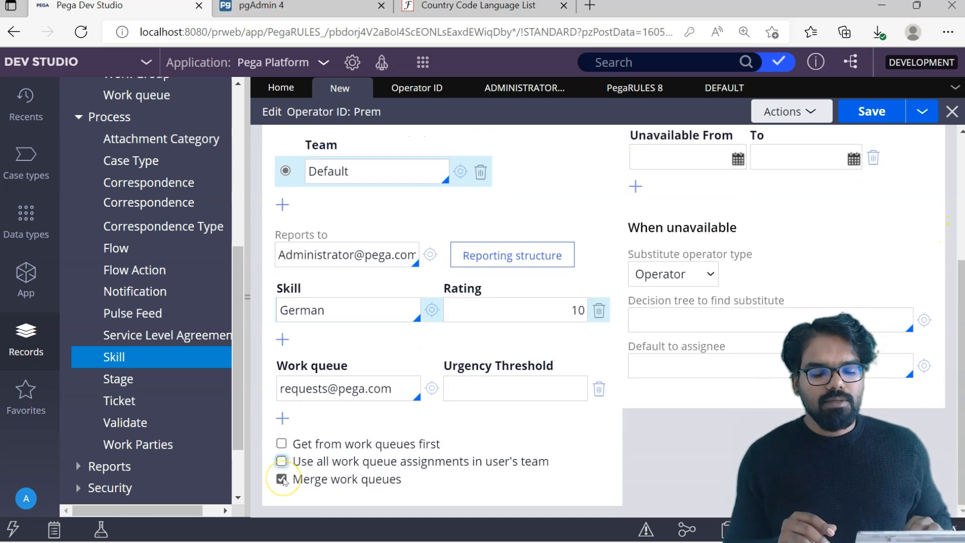
left_click(282, 419)
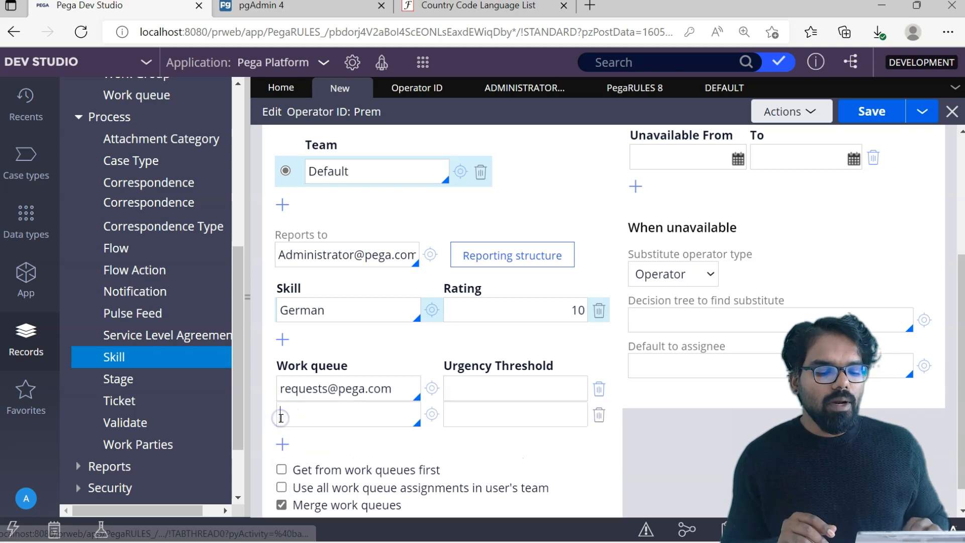
left_click(282, 443)
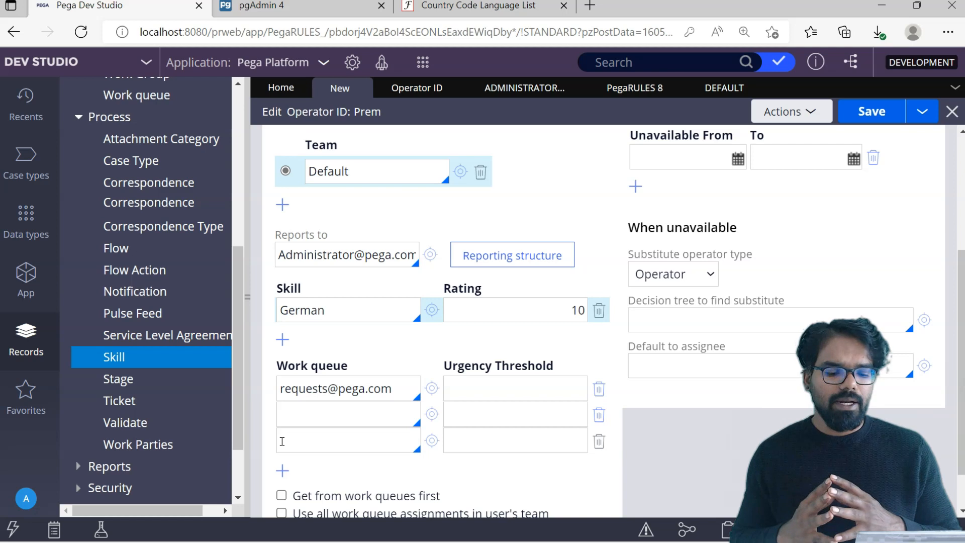
- Tick then untick 'Merge work queues' so merging stays off
scroll(283, 441, "down", 1)
left_click(282, 484)
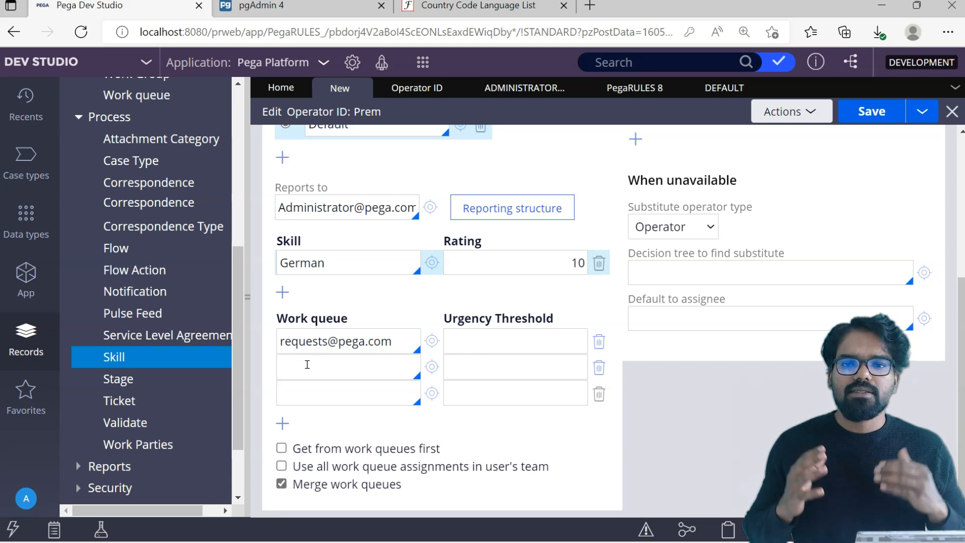
left_click(281, 484)
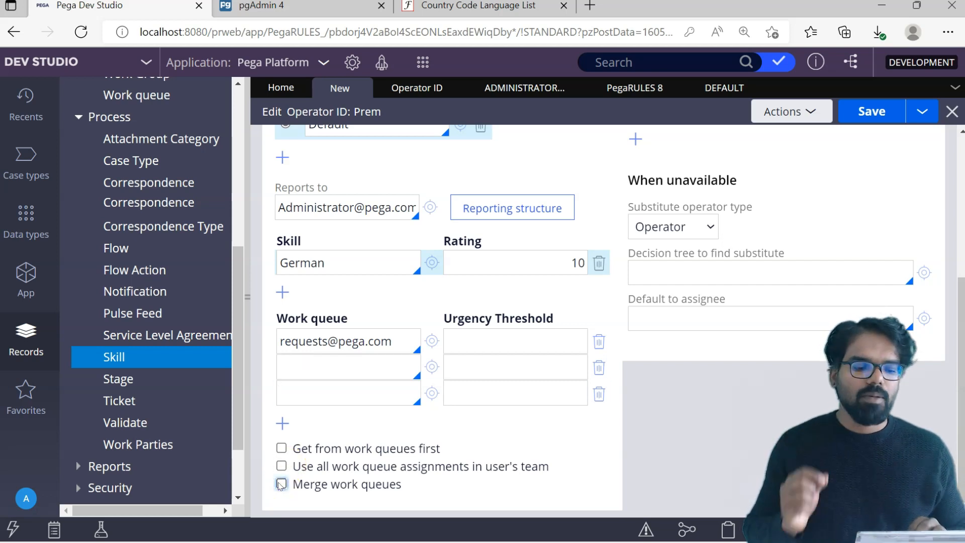
scroll(281, 484, "up", 5)
scroll(282, 483, "down", 1)
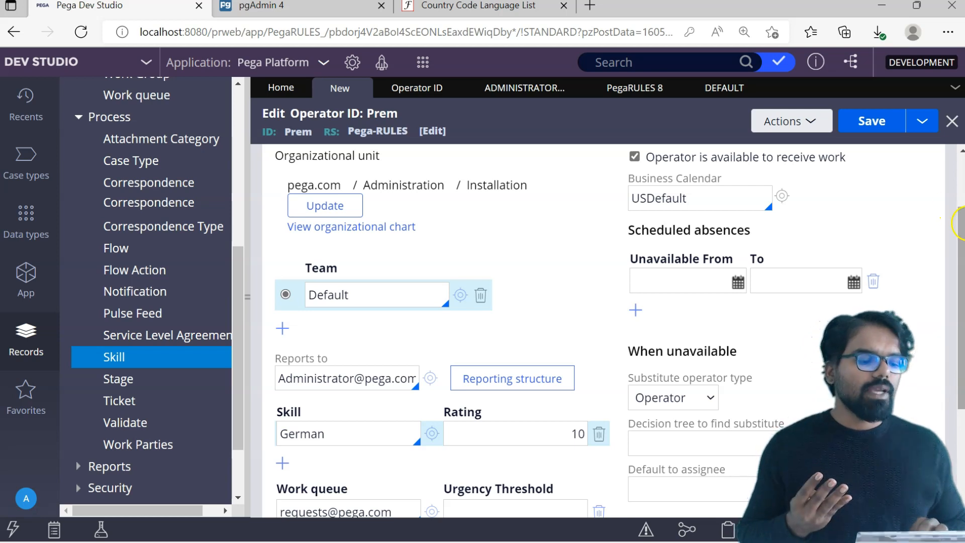
scroll(960, 224, "down", 2)
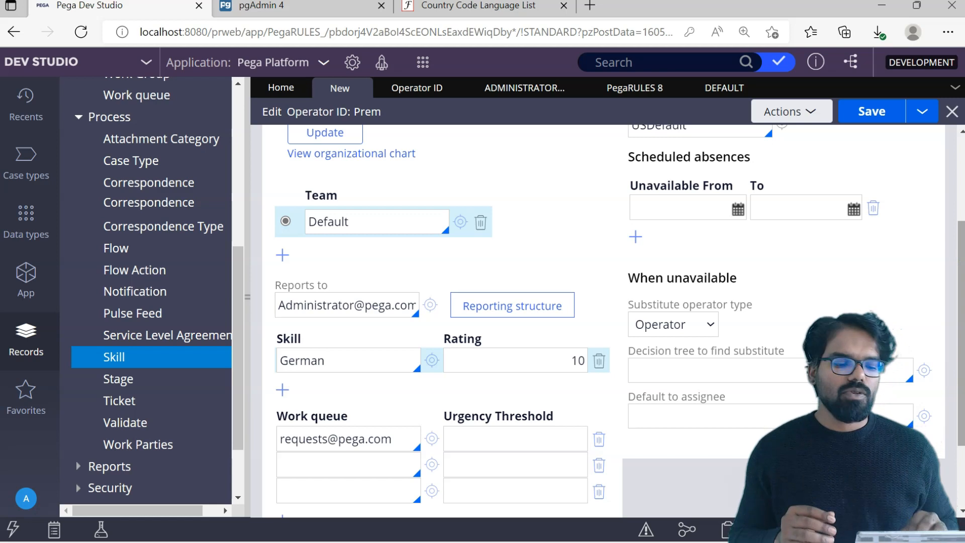
scroll(960, 224, "up", 5)
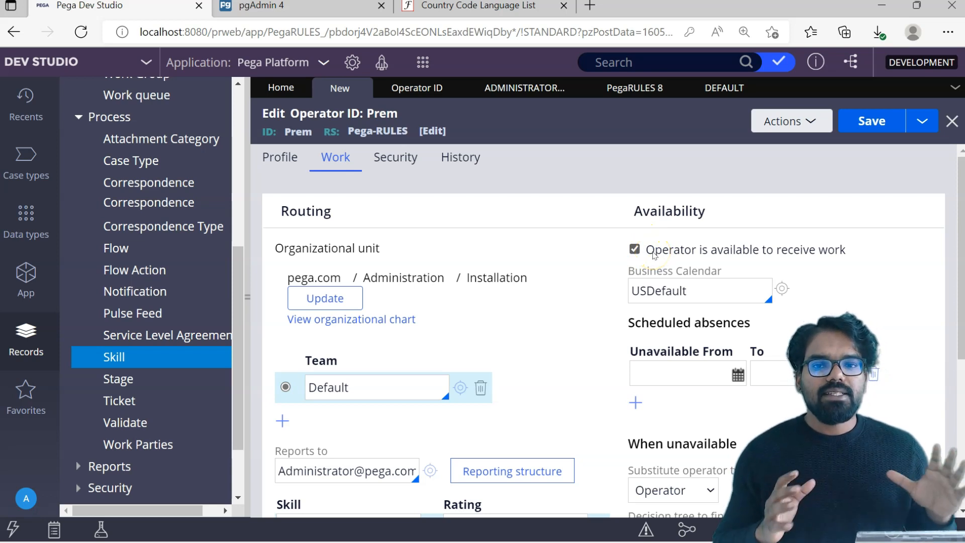
- Leave 'Operator is available to receive work' unchecked after toggling it off, on and off again
left_click(636, 250)
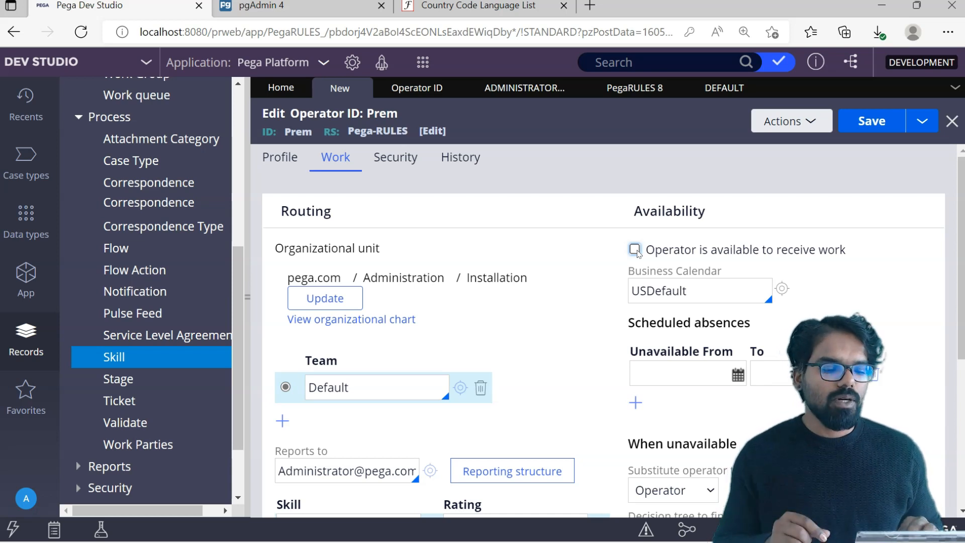
left_click(635, 250)
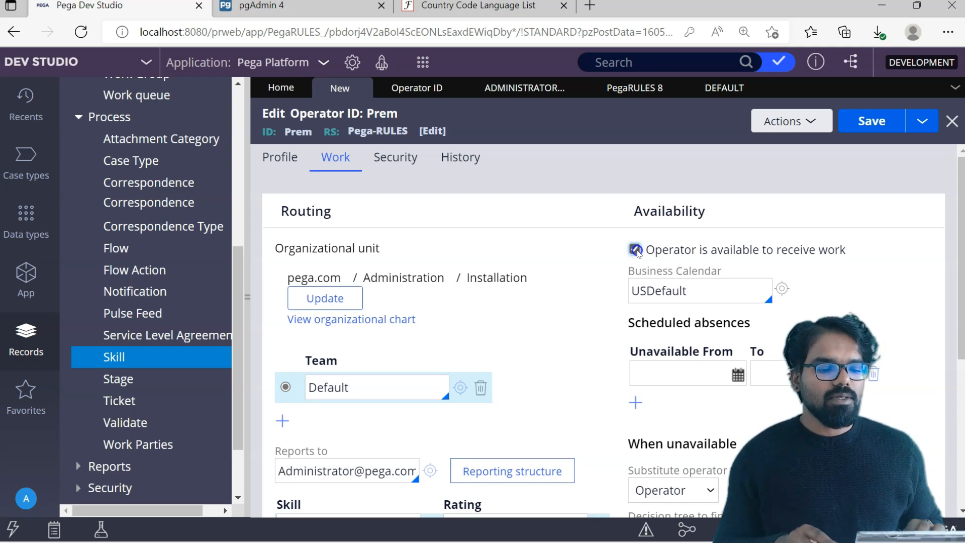
left_click(635, 250)
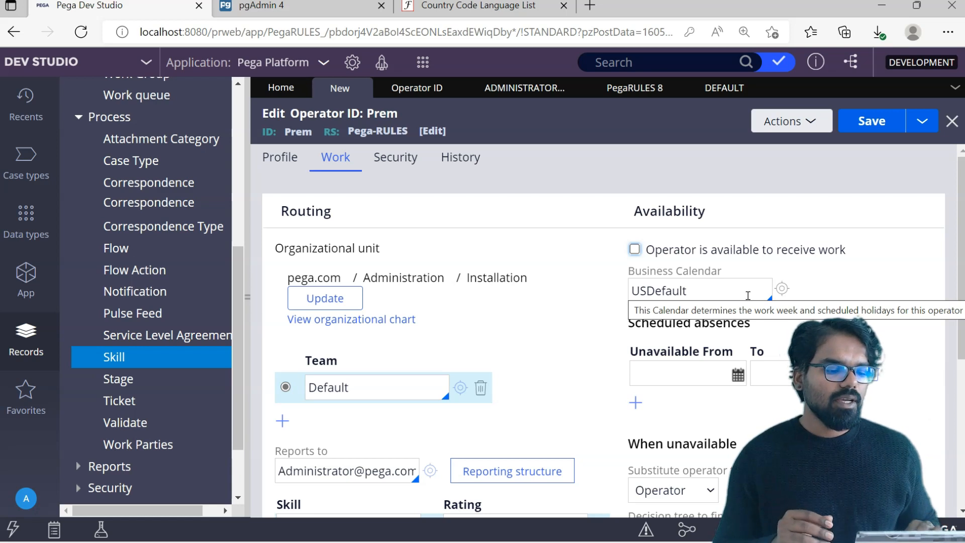
left_click(783, 289)
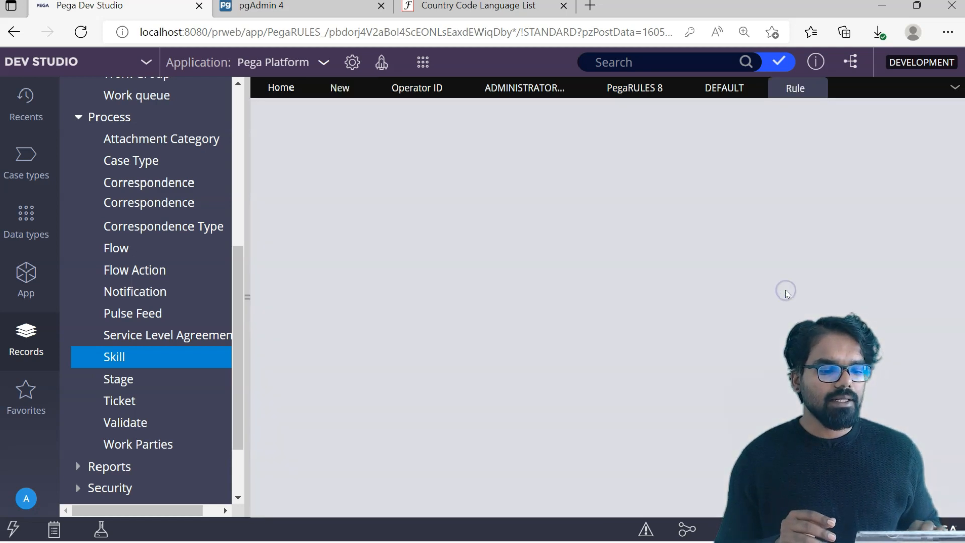
left_click(297, 226)
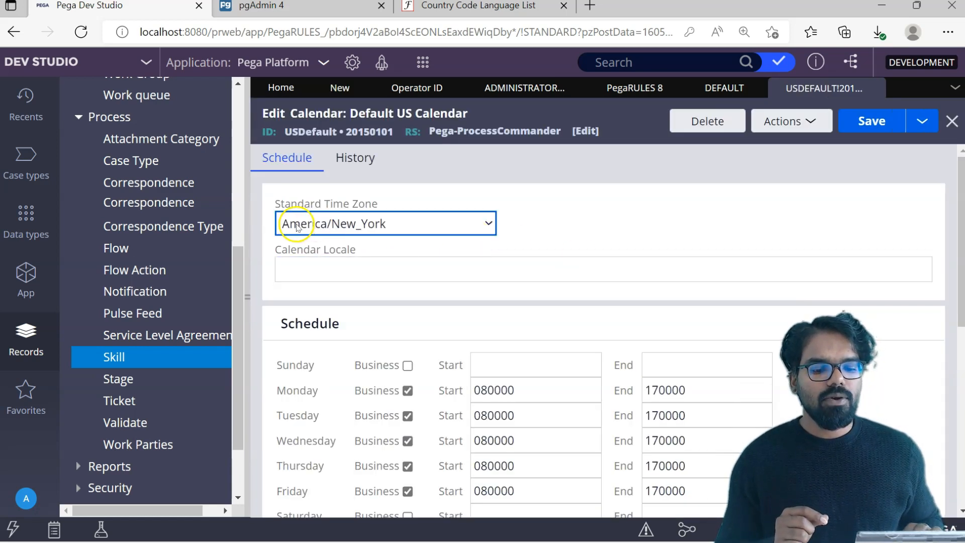
scroll(606, 258, "down", 3)
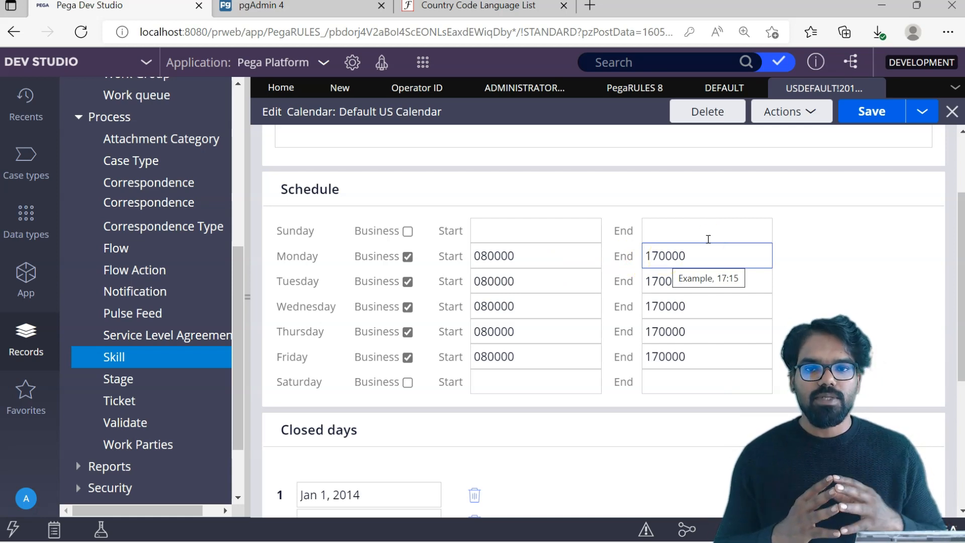
left_click(946, 208)
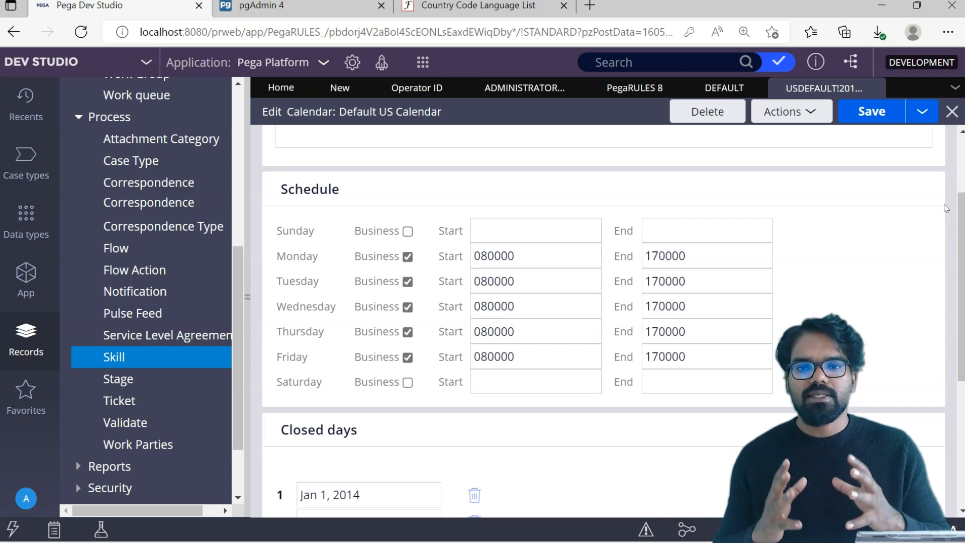
left_click(914, 167)
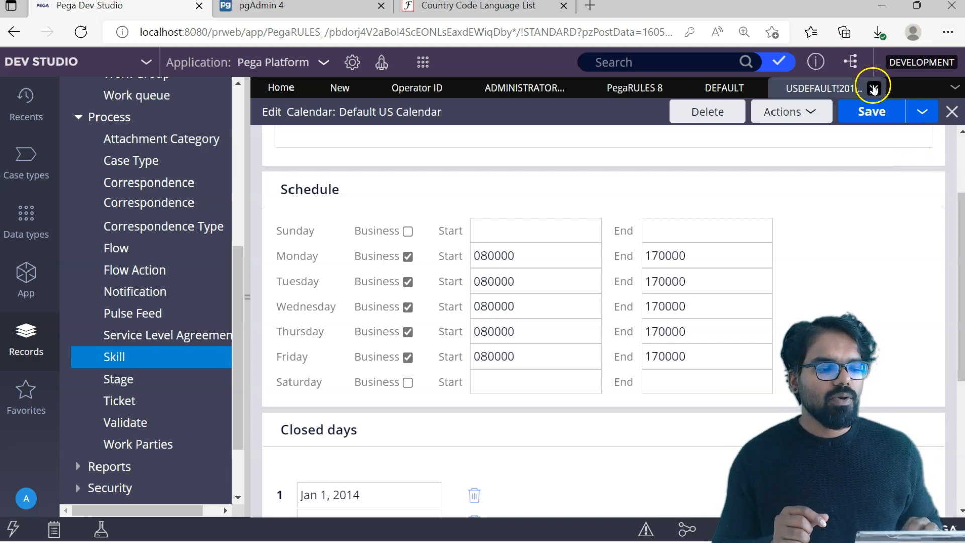
- Close the Default US Calendar and return to the operator's Work settings
left_click(874, 88)
left_click(802, 226)
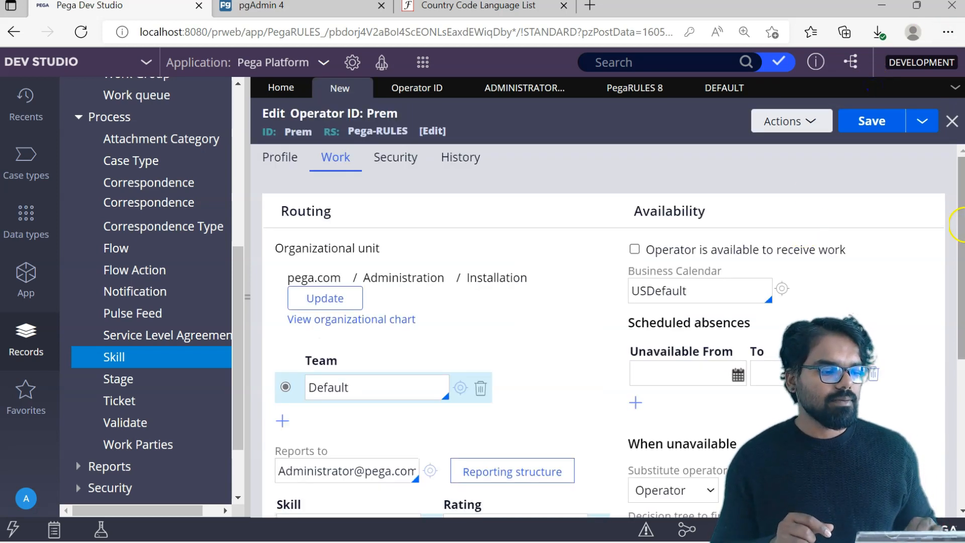
left_click_drag(961, 215, 958, 266)
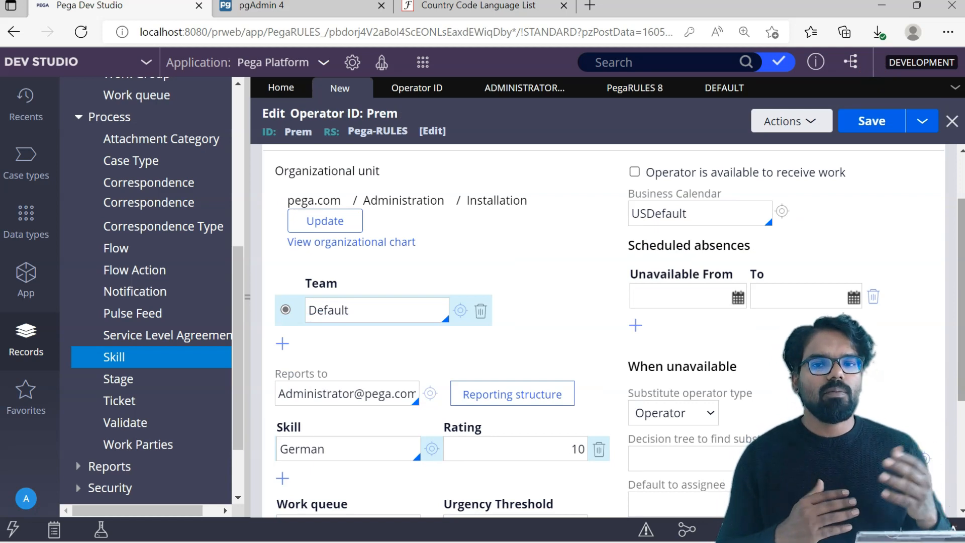
left_click(738, 297)
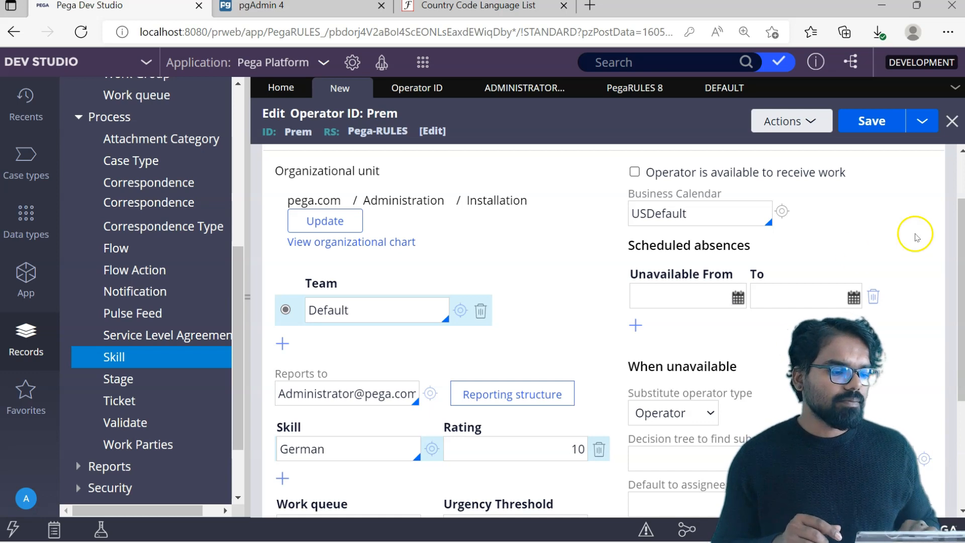
left_click_drag(962, 232, 961, 265)
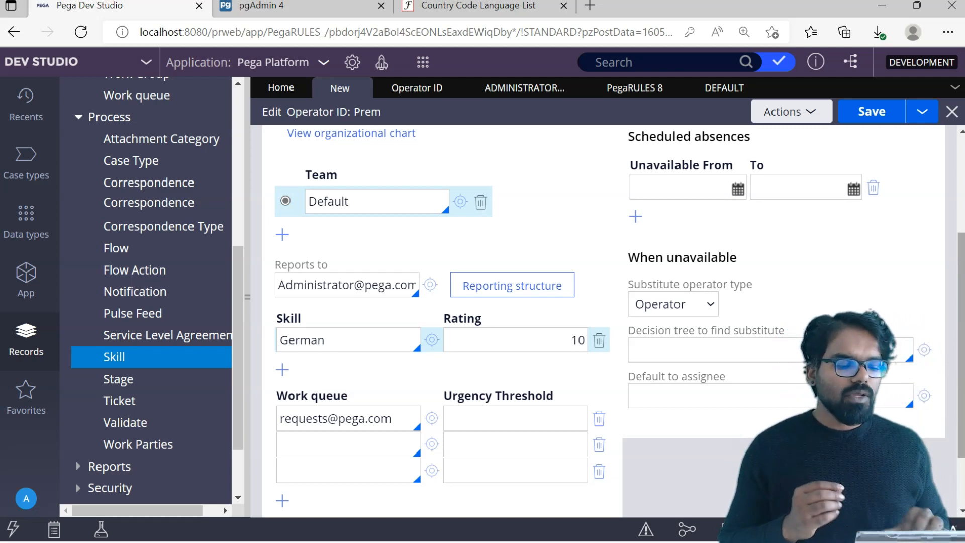
- Keep the substitute operator type as Operator, leaving the decision tree blank
left_click(703, 307)
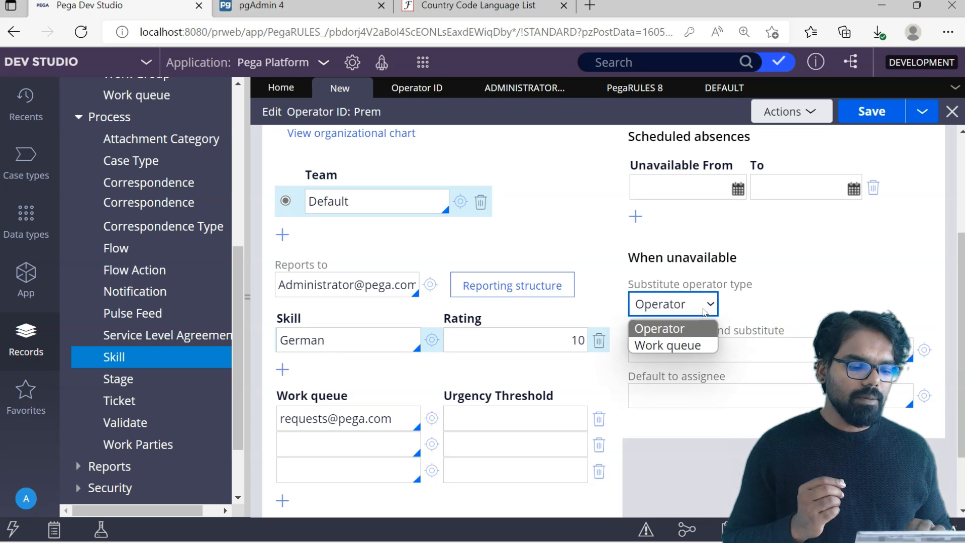
scroll(662, 345, "down", 1)
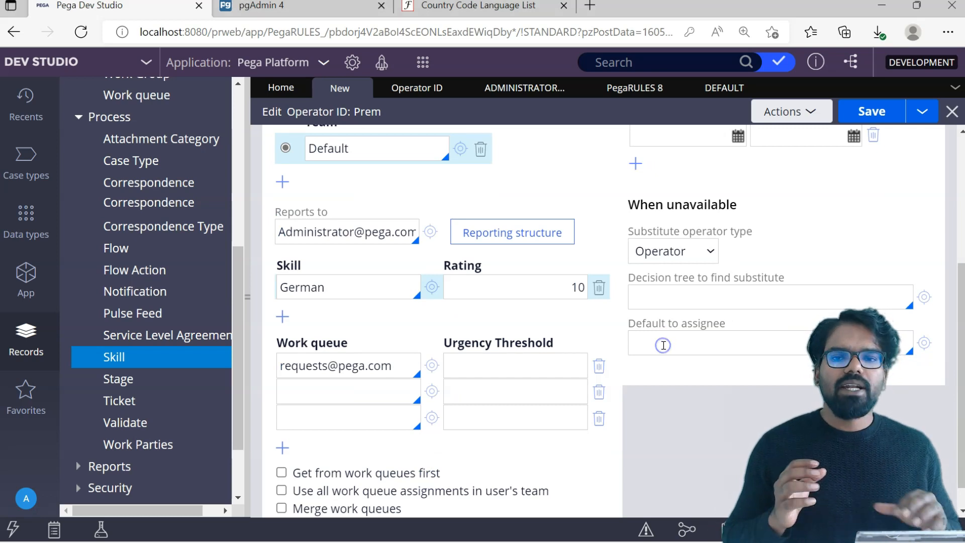
left_click(664, 300)
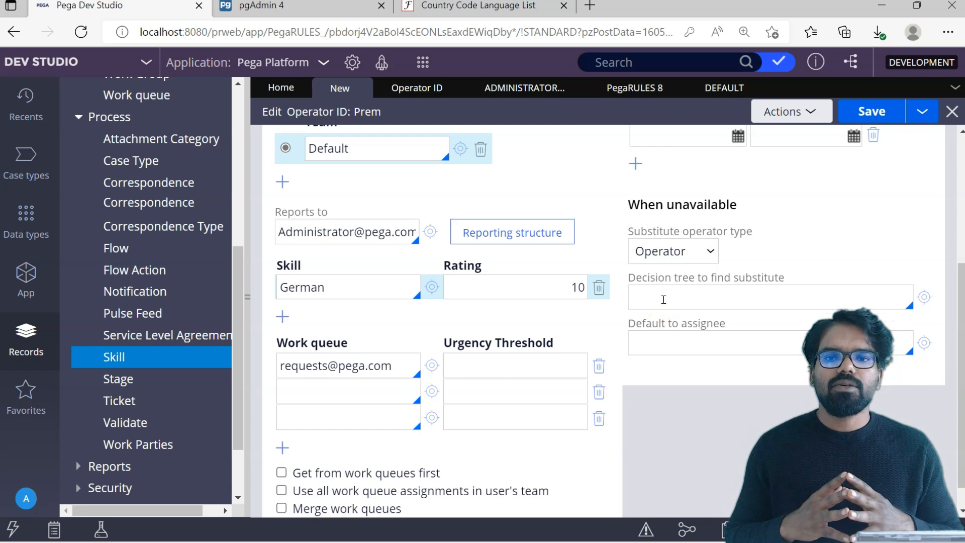
left_click(675, 294)
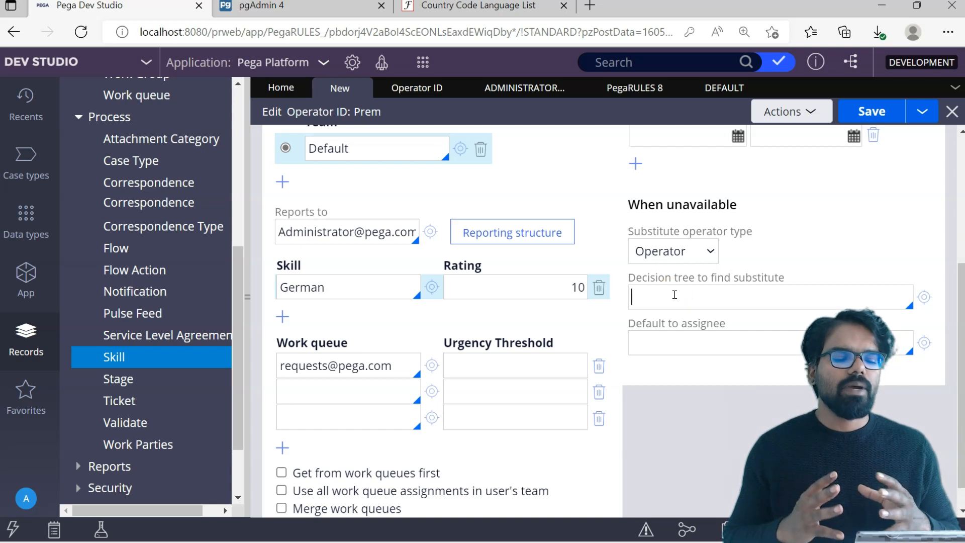
left_click(955, 188)
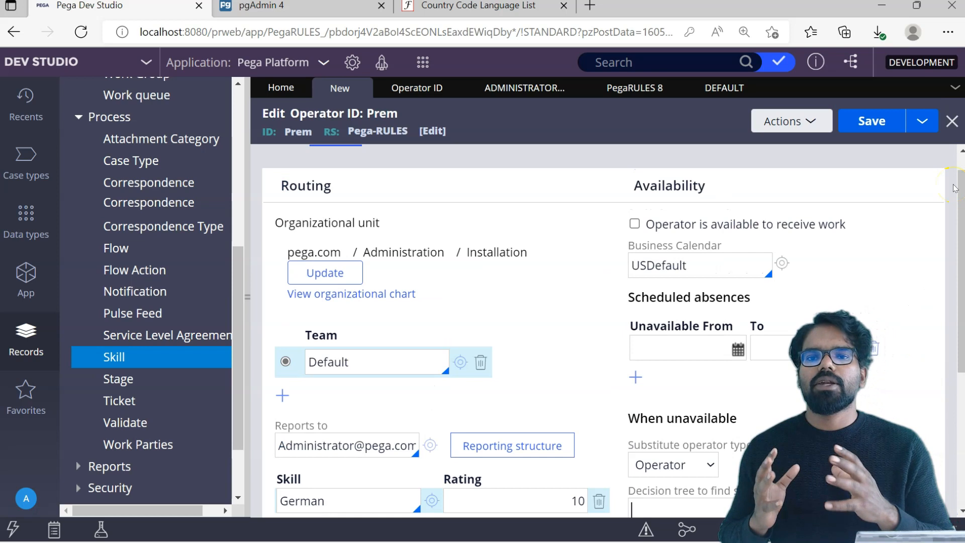
scroll(512, 191, "up", 1)
left_click(512, 191)
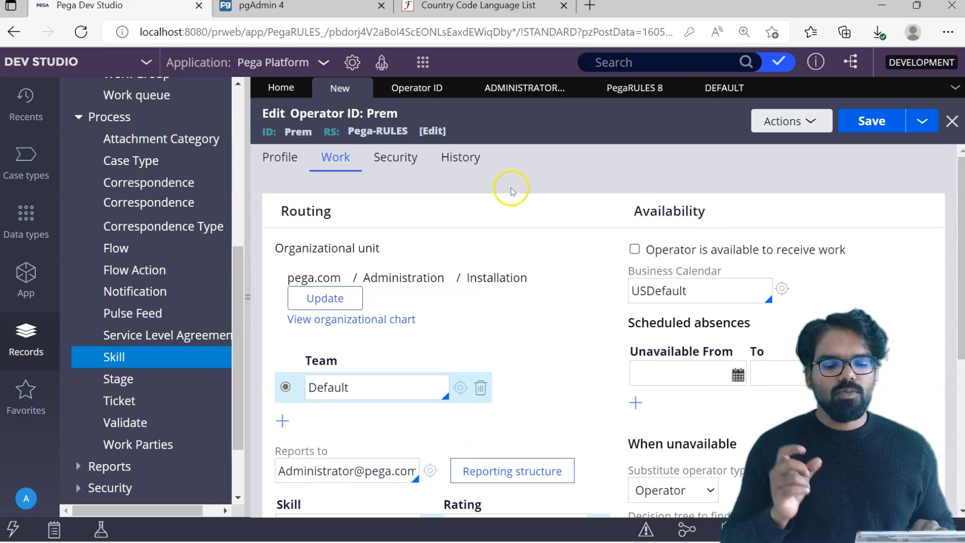
- Set and confirm a new operator password in the Security tab's Access Settings
left_click(401, 157)
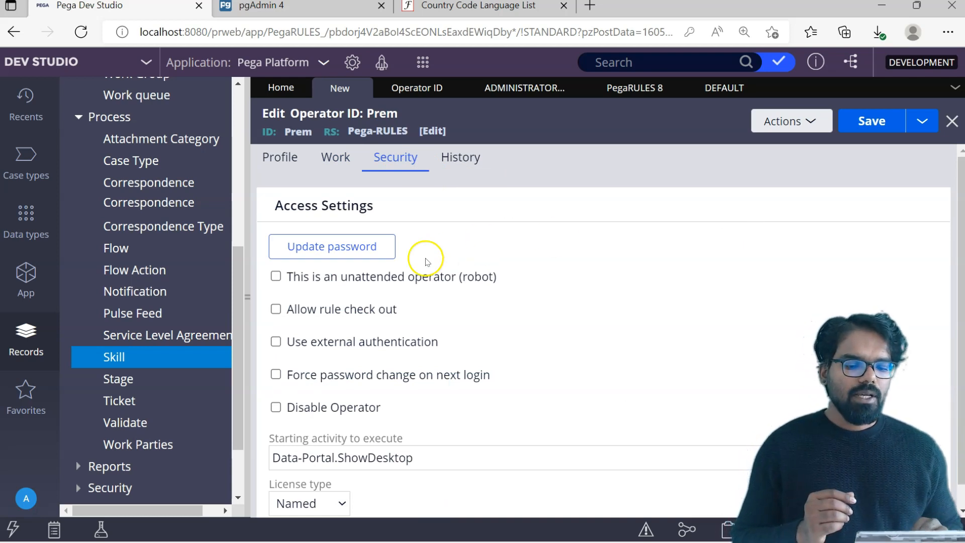
left_click(354, 257)
left_click(398, 282)
type("•••••")
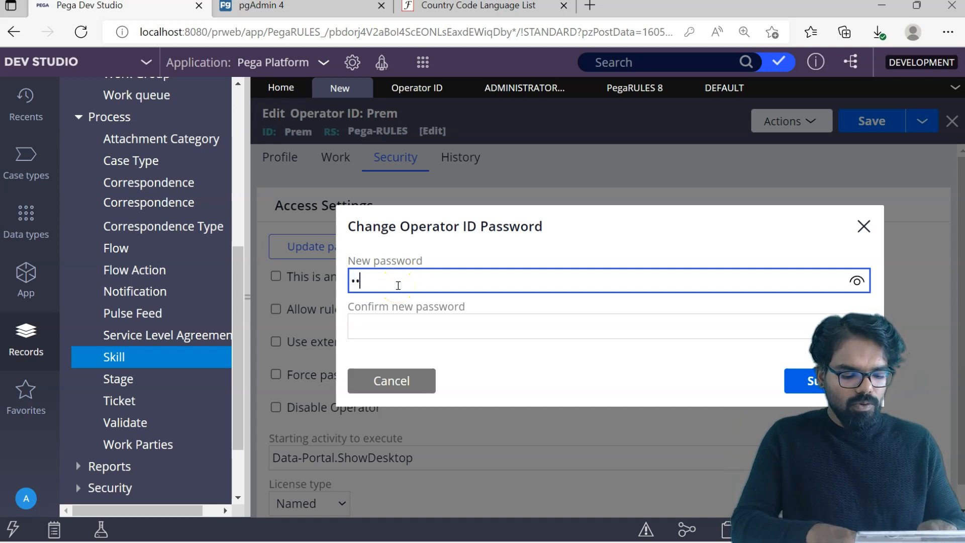
key("Tab")
type("•••••")
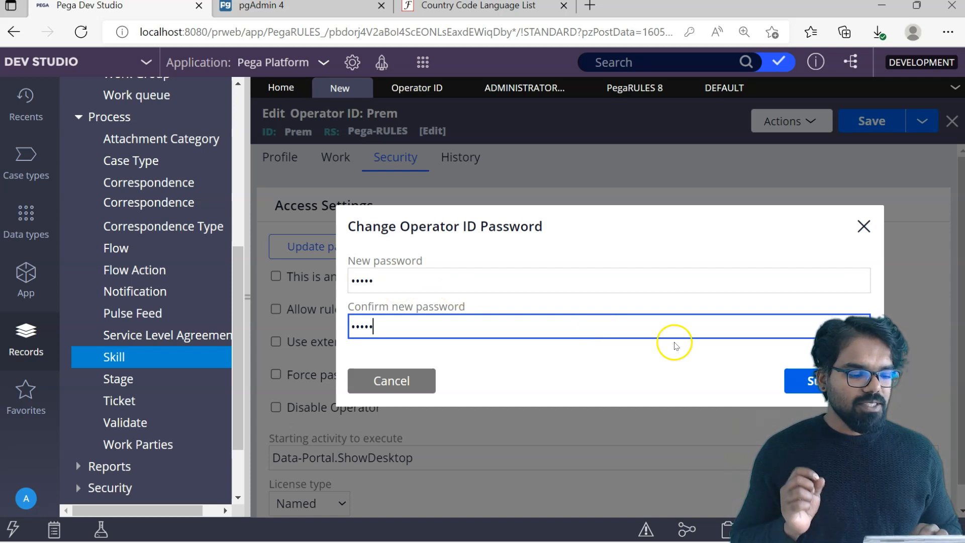
left_click(820, 379)
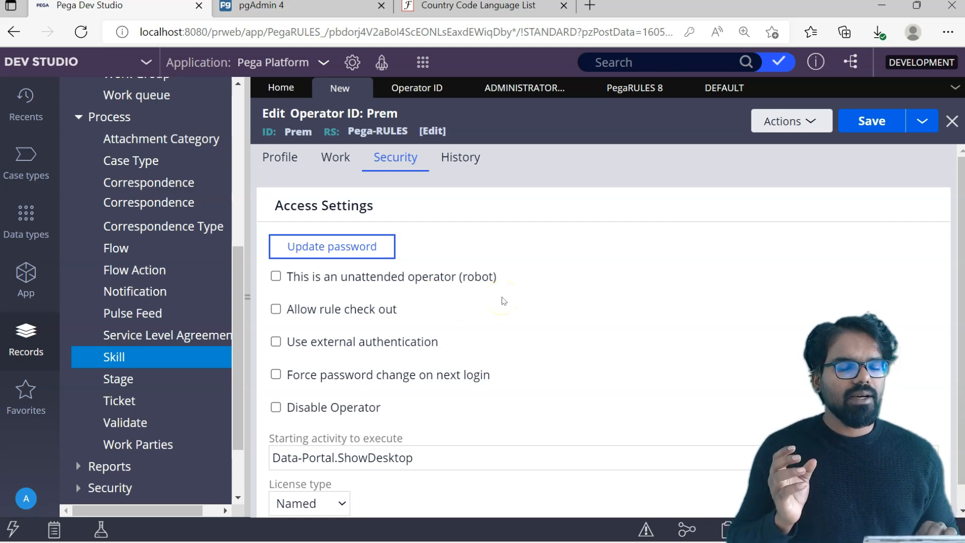
- Enable 'Allow rule check out', leaving 'unattended operator (robot)' unchecked
left_click(276, 277)
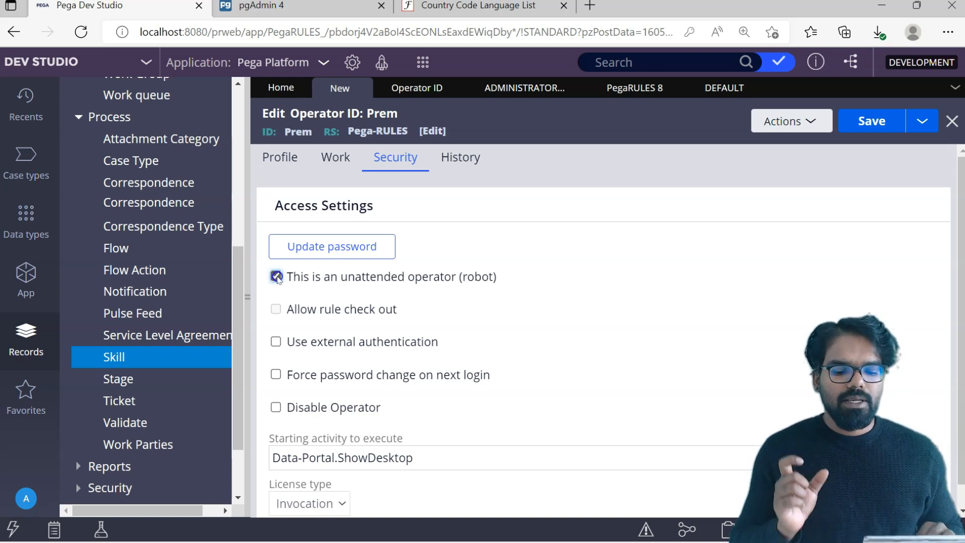
left_click(277, 277)
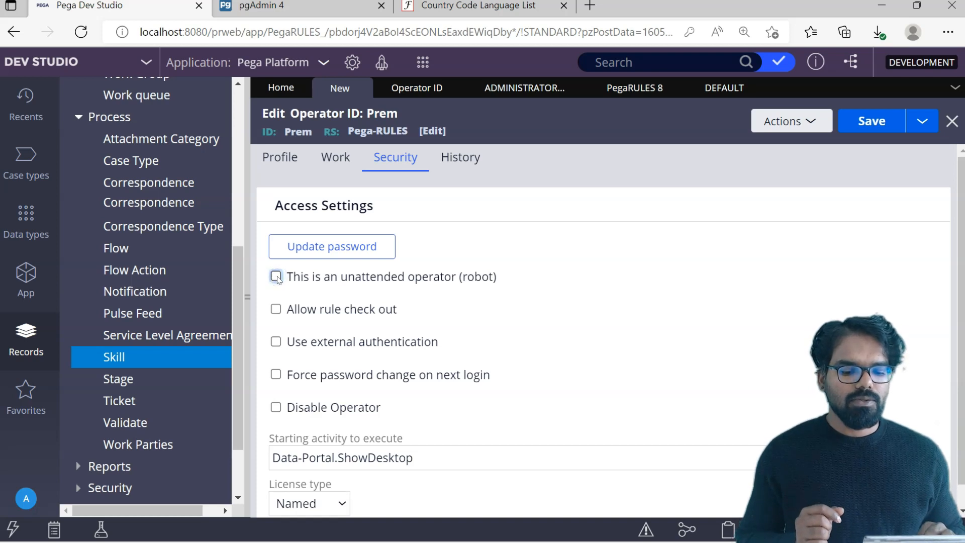
left_click(276, 309)
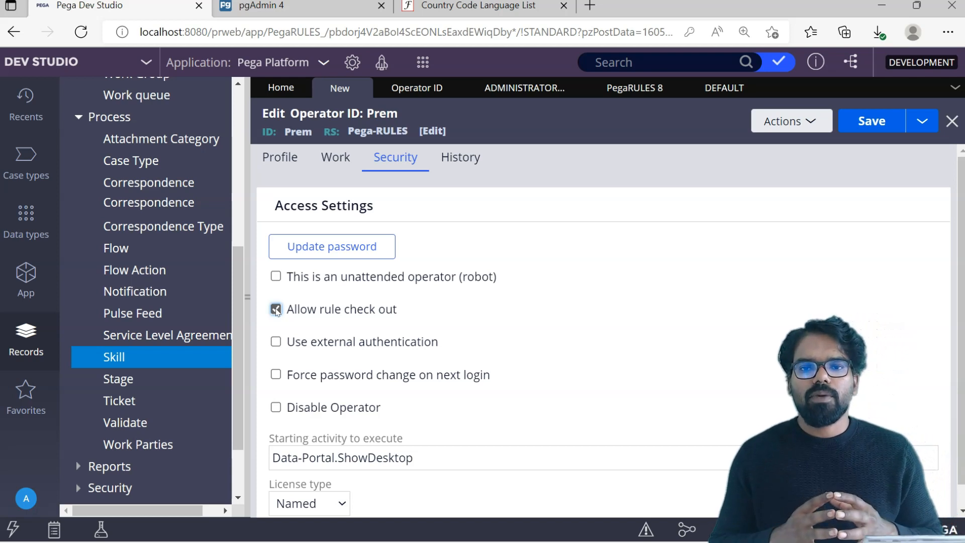
left_click(278, 345)
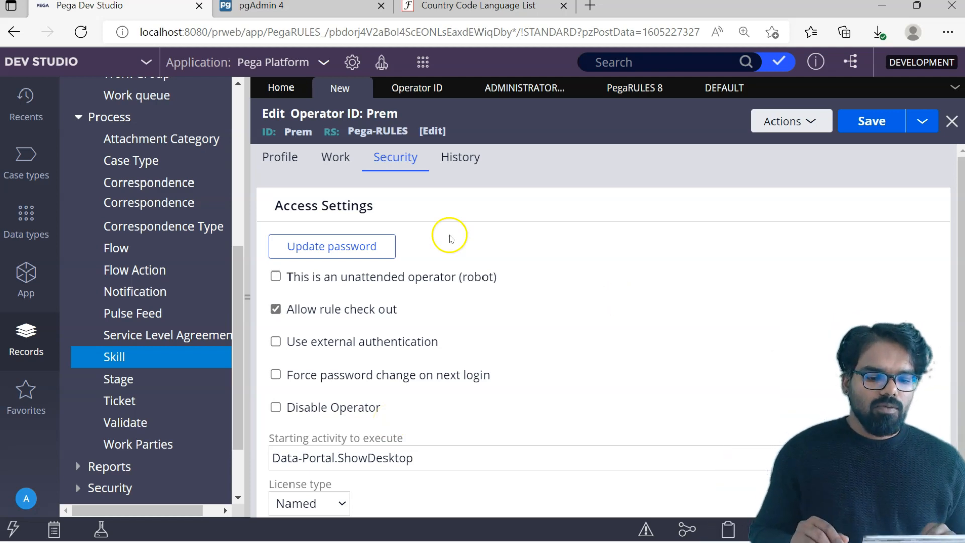
- Save the operator record and switch to the pgAdmin pr_operators query
left_click(292, 159)
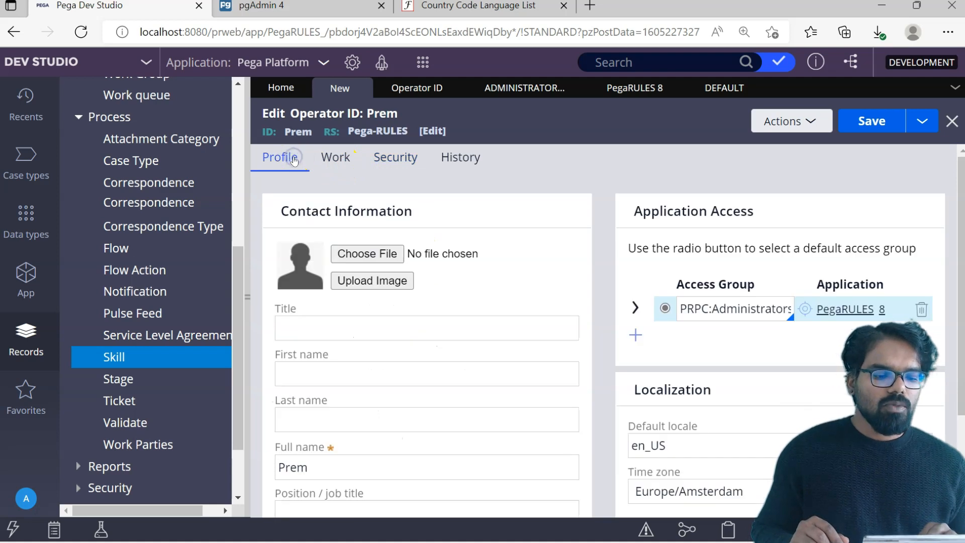
left_click(336, 158)
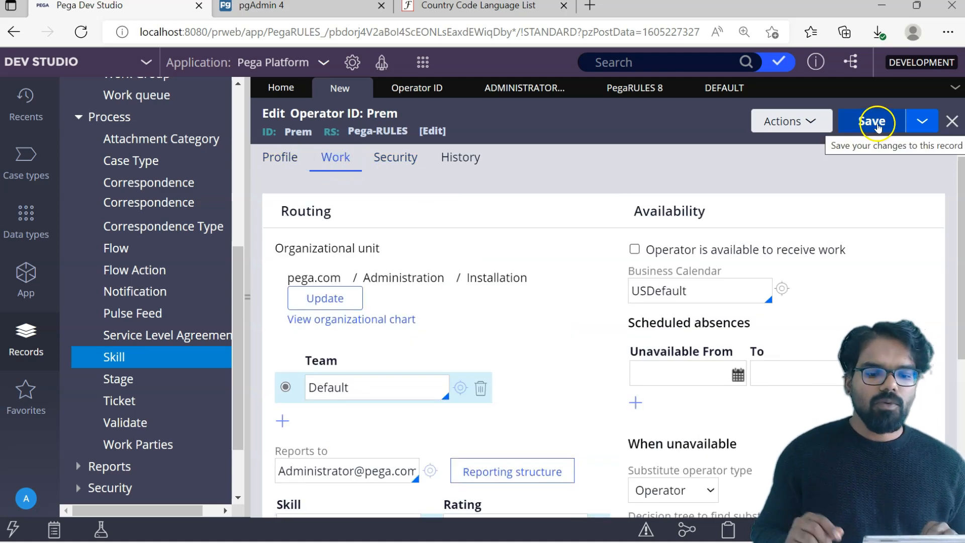
left_click(878, 130)
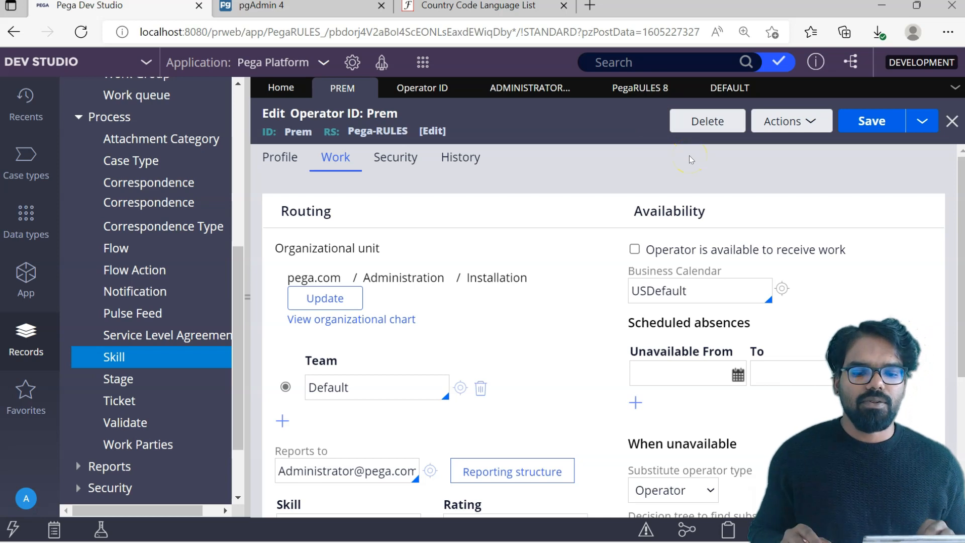
left_click(296, 6)
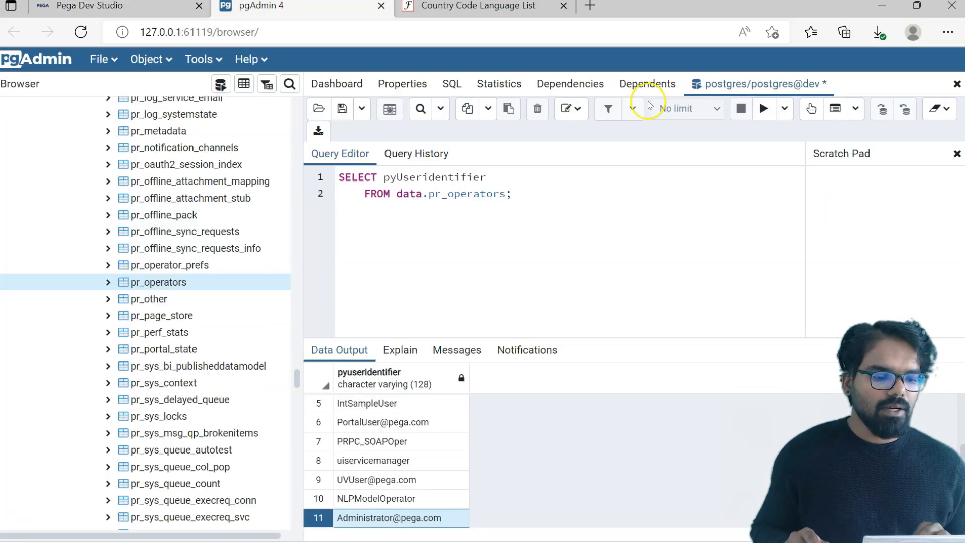
- Rerun the pr_operators query and check that the new operator appears as row 12
left_click(764, 108)
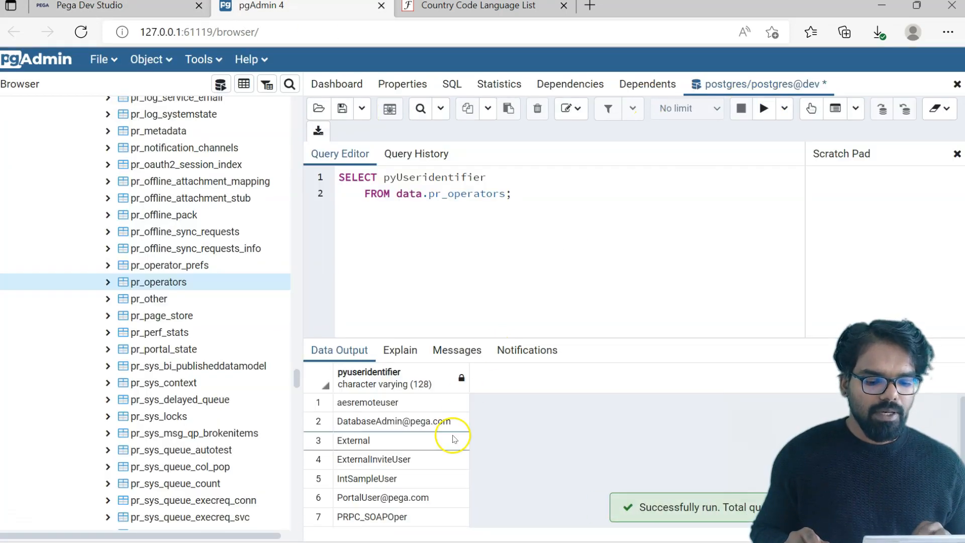
left_click(422, 415)
key("Down")
key("Down")
key("Down")
key("Down")
key("Down")
key("Down")
key("Down")
key("Down")
key("Down")
key("Down")
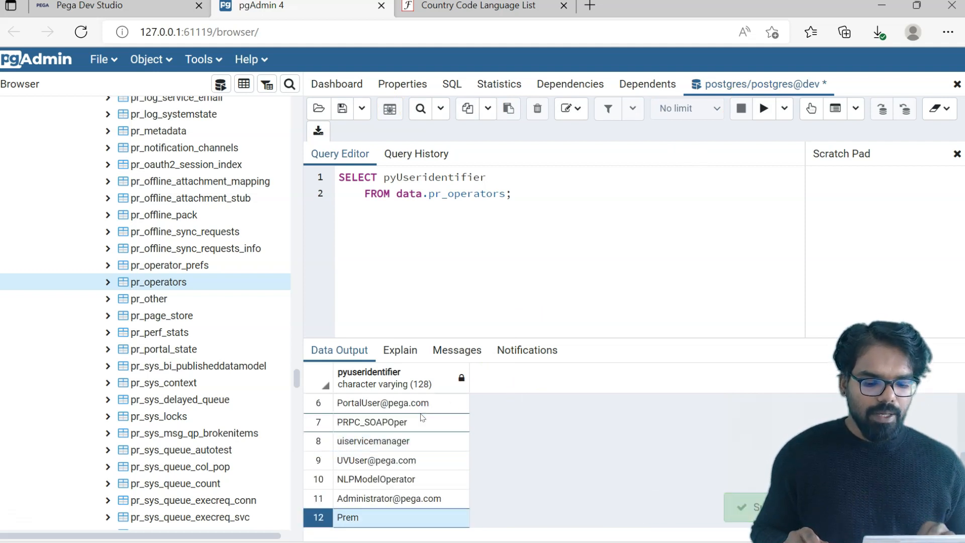
left_click(403, 518)
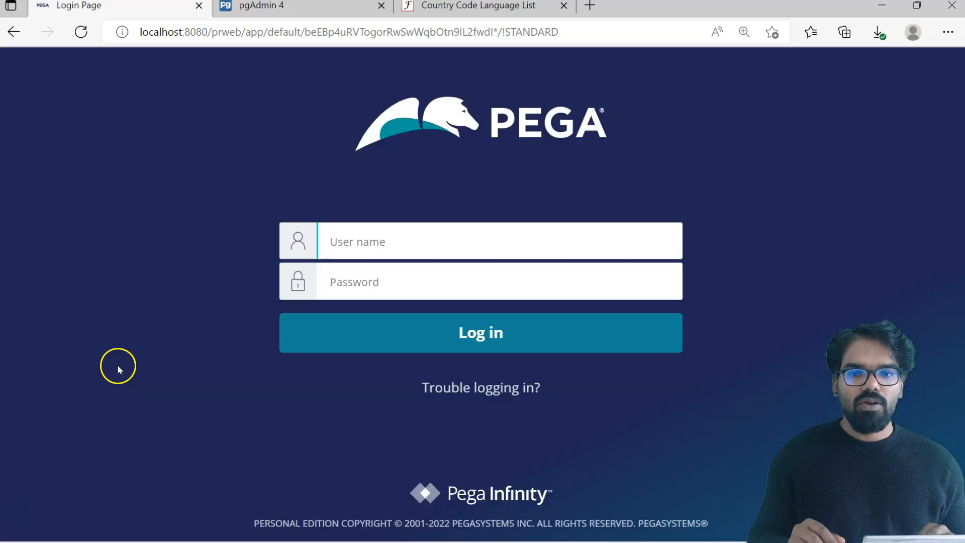
- Log in with the new operator's user name and password to reach the Dev Studio Home page
left_click(338, 241)
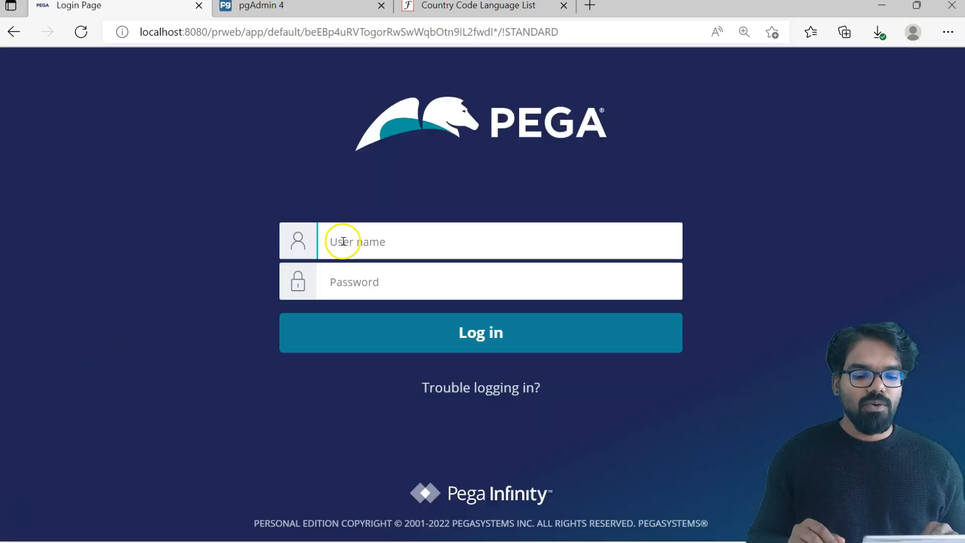
type("Prem")
key("Tab")
type("rules")
key("Return")
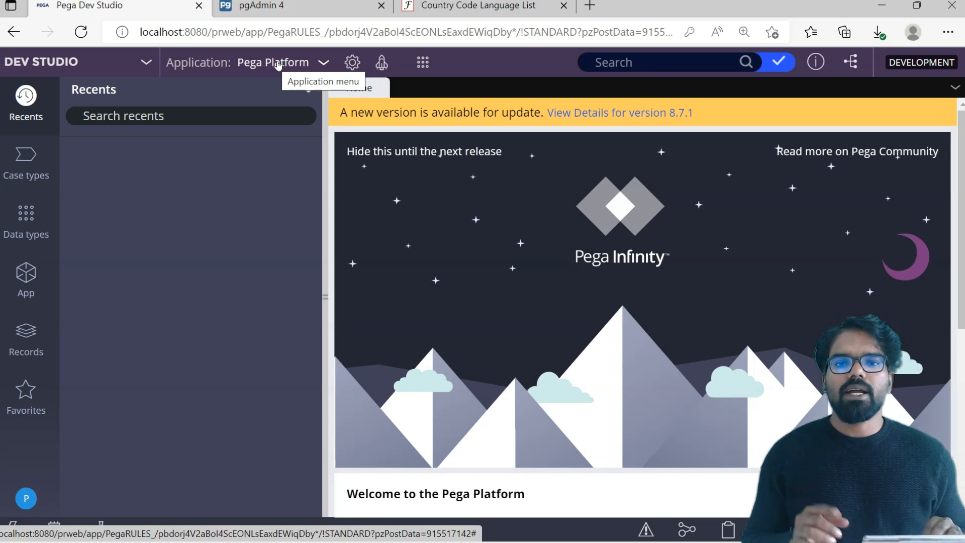
left_click(155, 150)
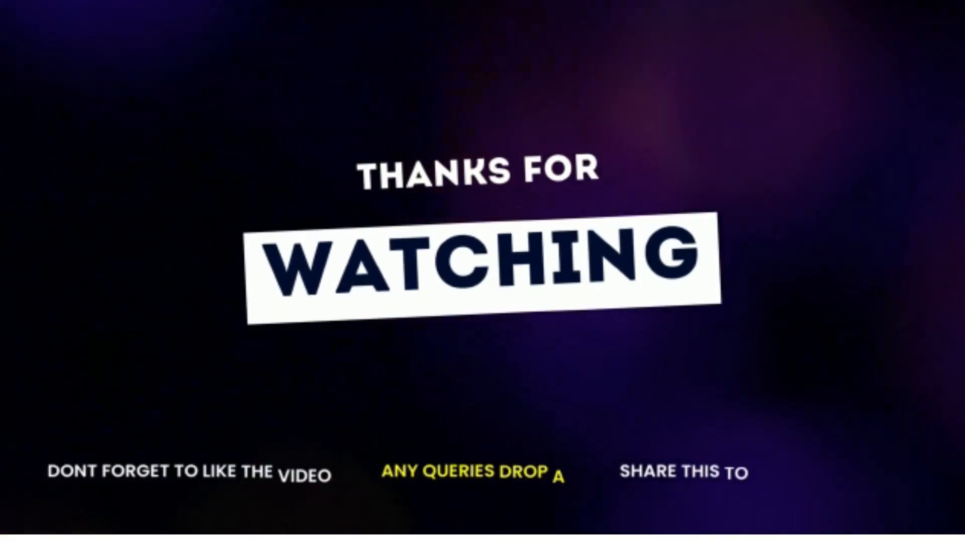